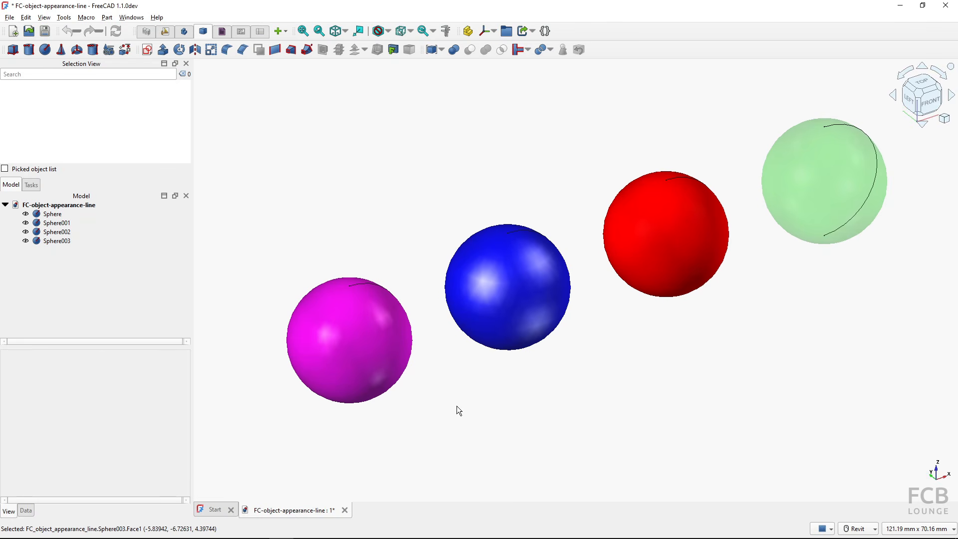
- Review the pale green sphere's display and material colour settings, closing them unchanged
click(367, 357)
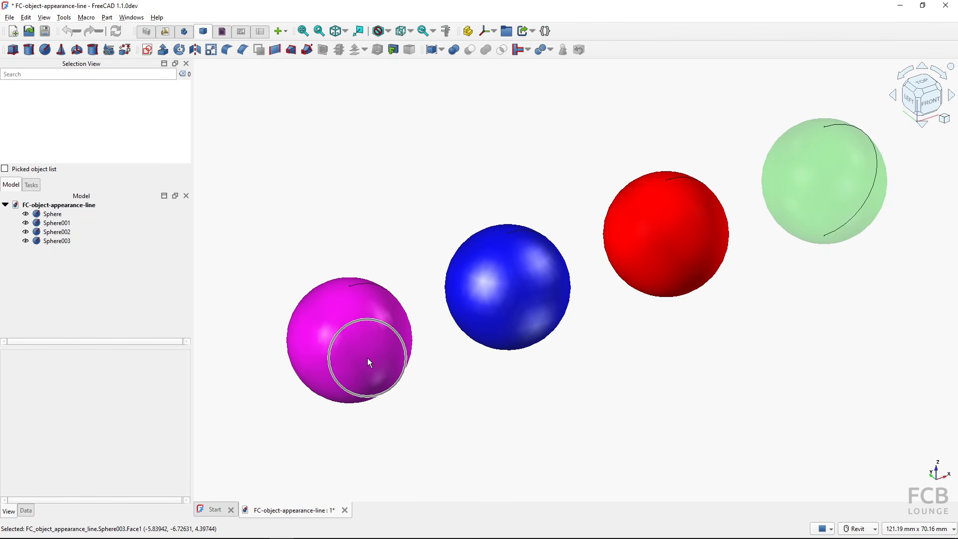
click(663, 254)
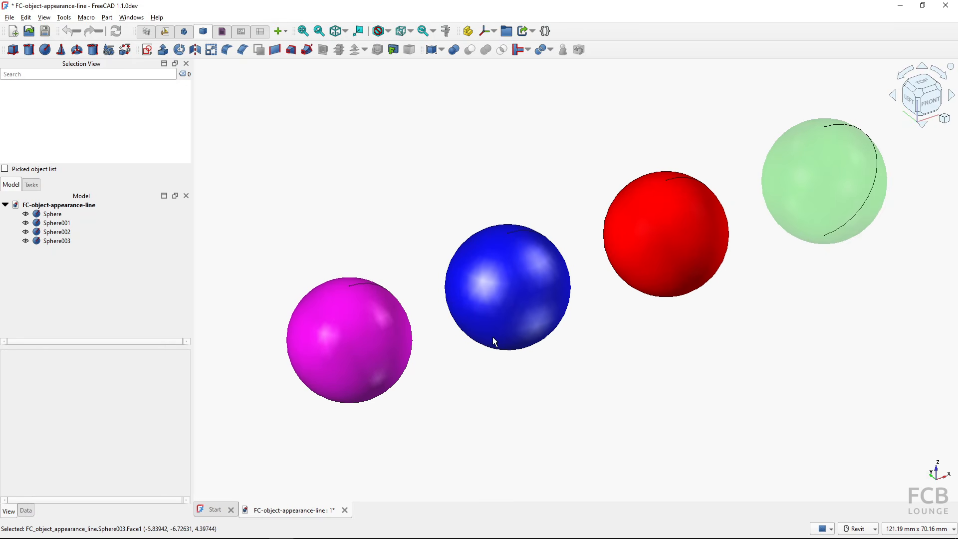
click(483, 280)
click(483, 280)
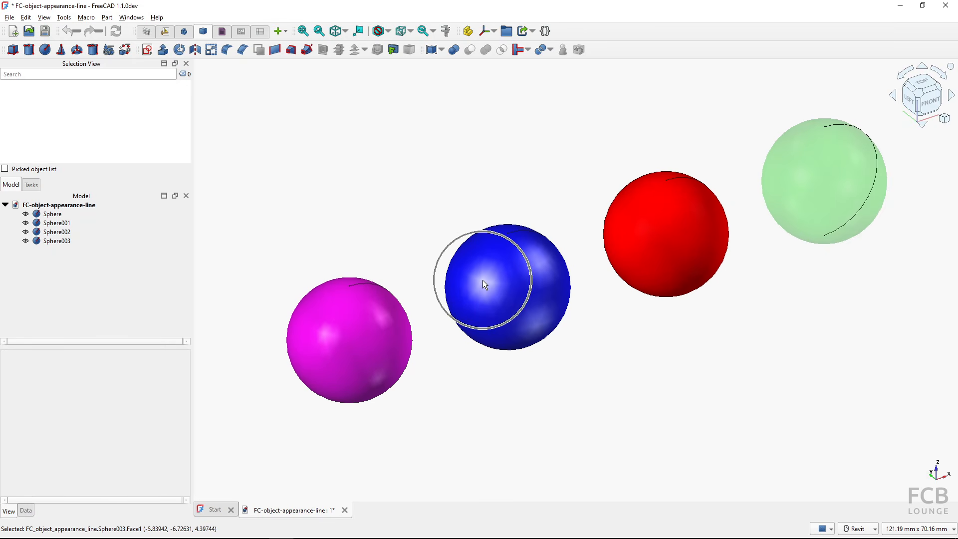
click(323, 339)
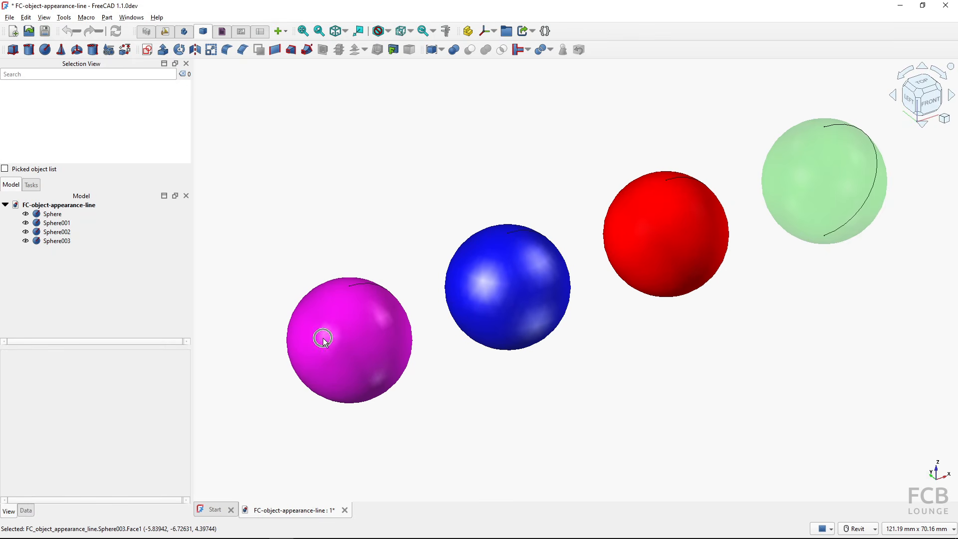
click(493, 287)
click(361, 318)
click(60, 215)
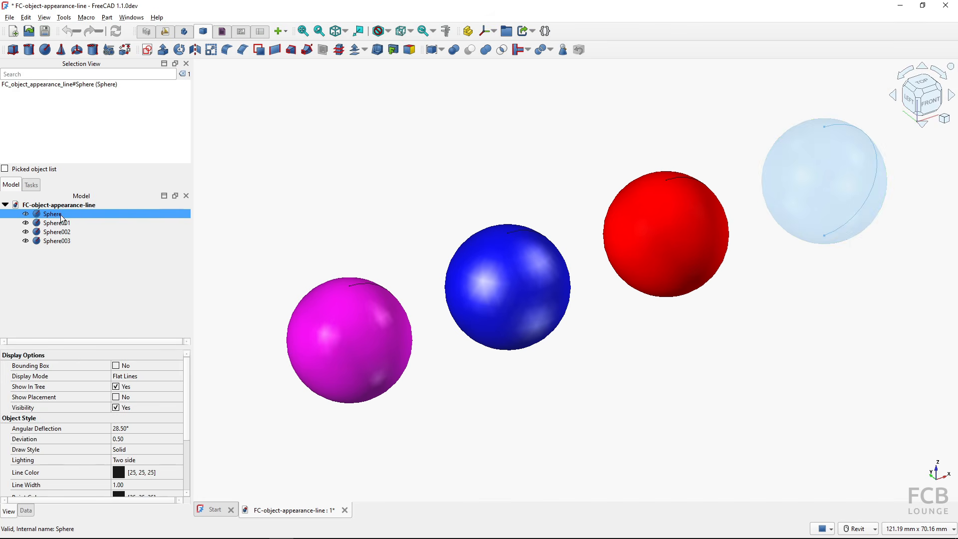
key(ctrl+d)
click(133, 332)
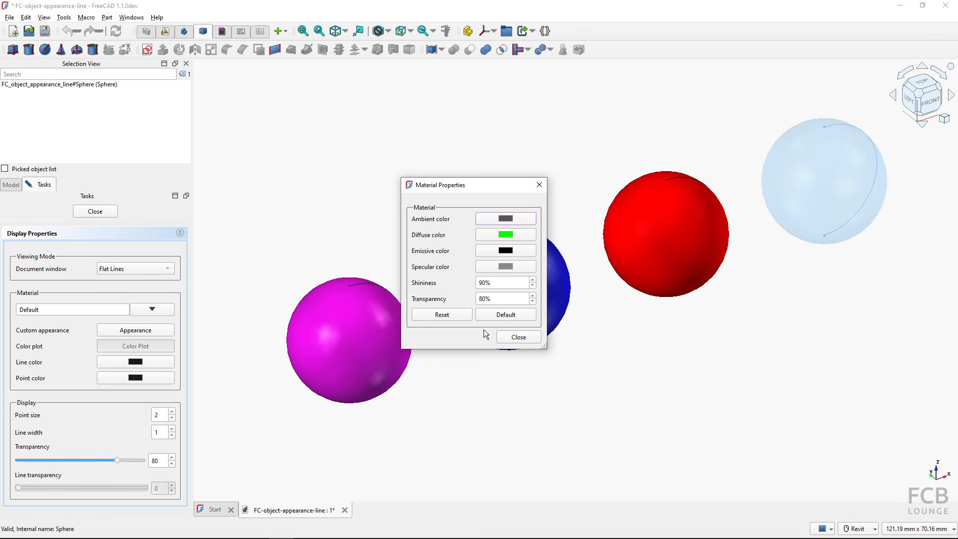
click(517, 338)
click(100, 212)
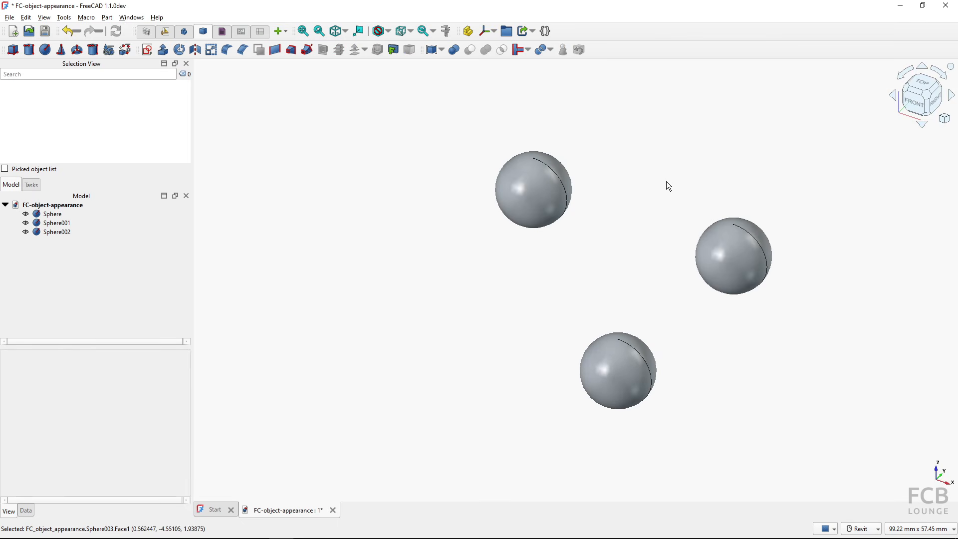
- Add a new sphere, Sphere003, select it and expand its Shape Appearance properties
click(45, 49)
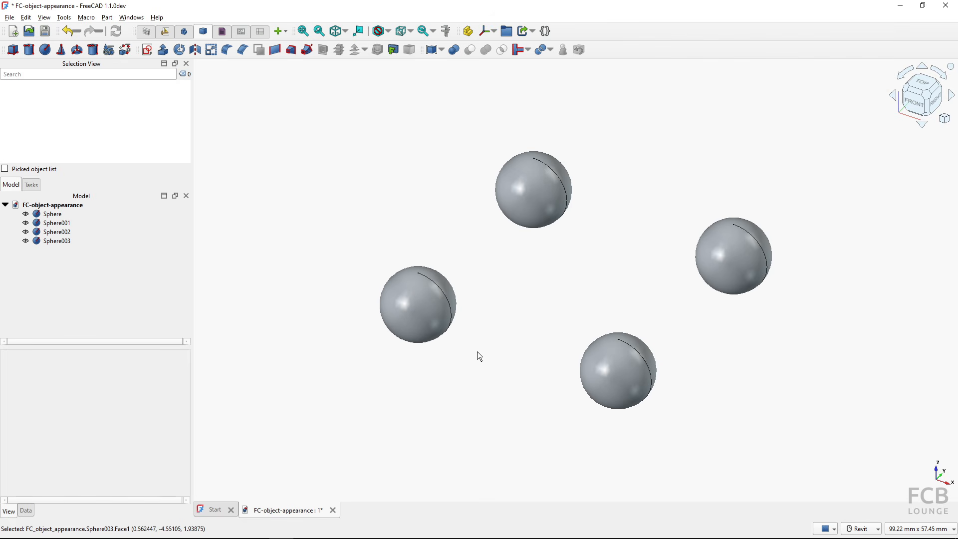
click(416, 308)
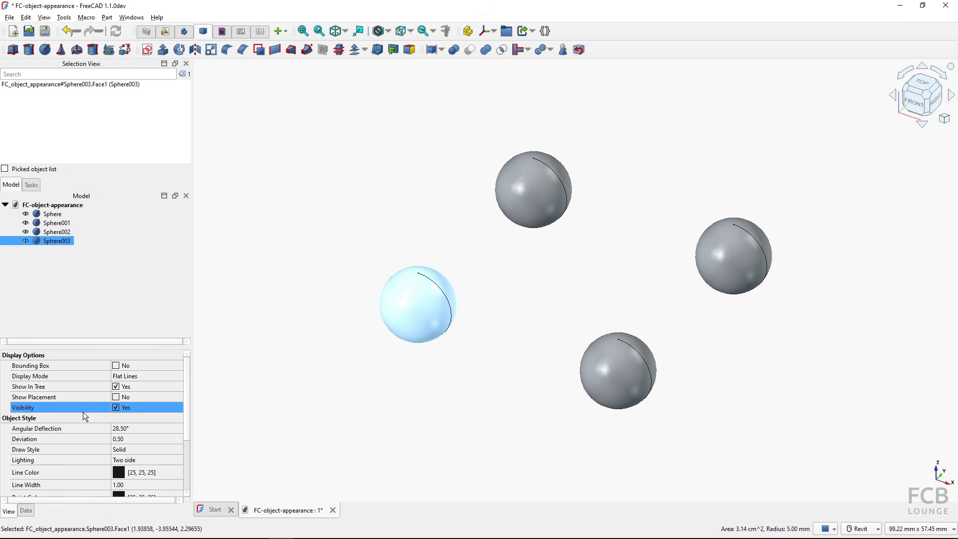
scroll(97, 415, down, 3)
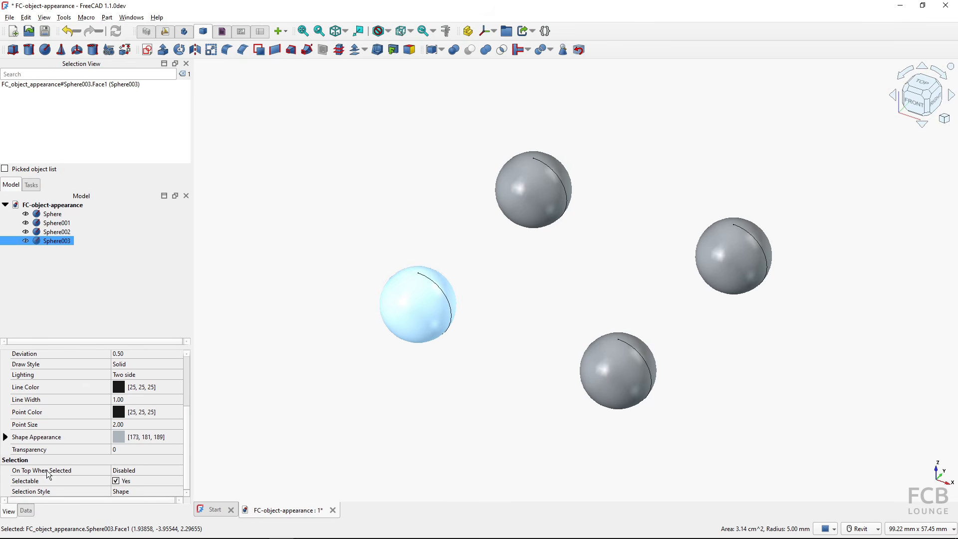
click(9, 514)
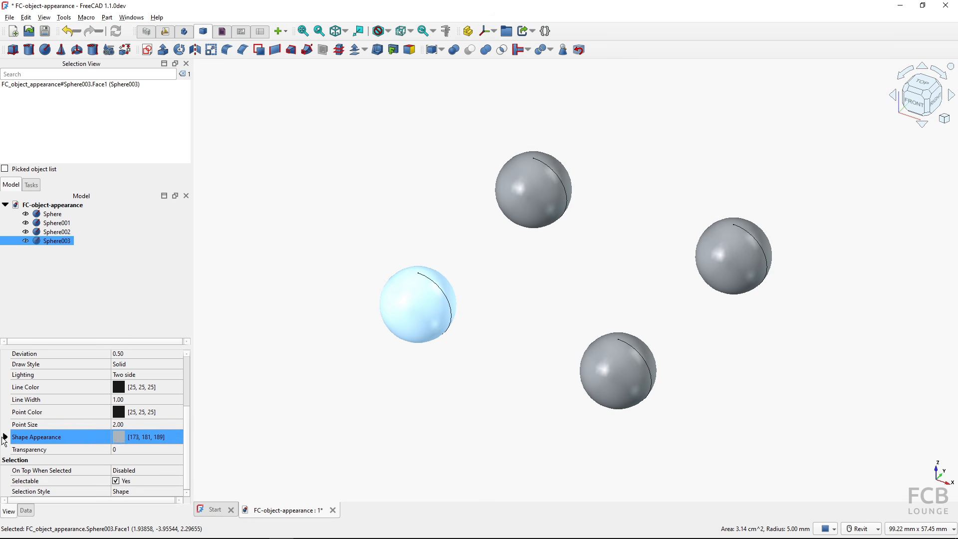
click(5, 438)
scroll(77, 438, down, 1)
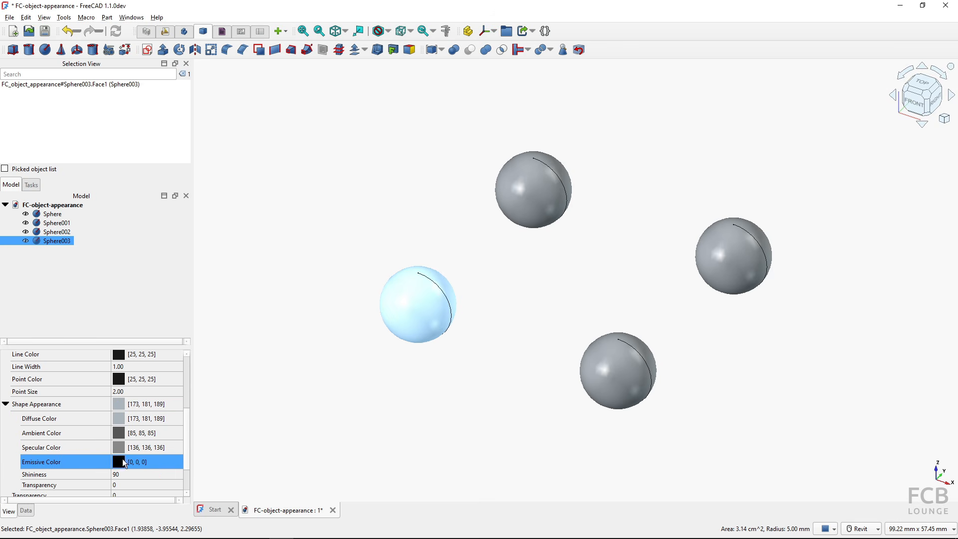
- Open Sphere003's Appearance settings, browse the material presets, then open its Material Properties
right_click(408, 305)
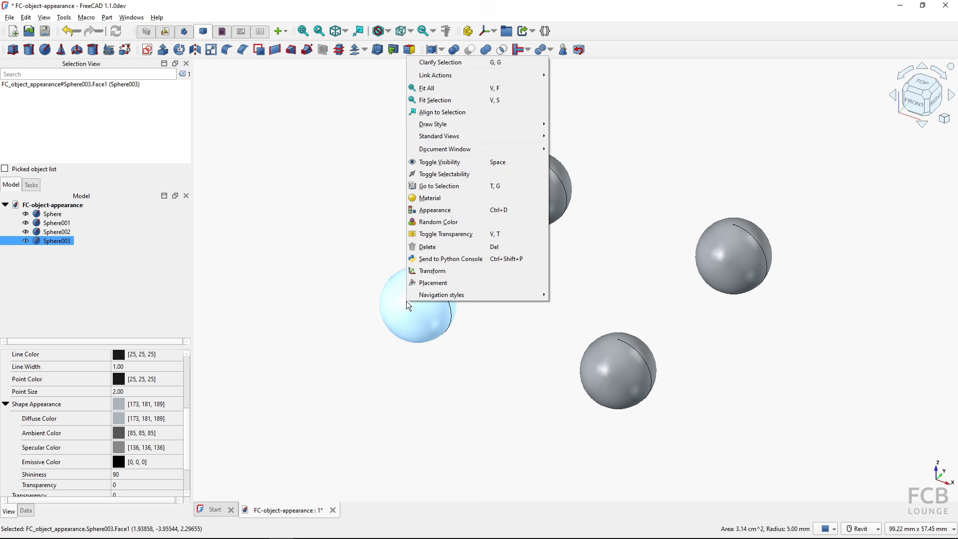
click(439, 212)
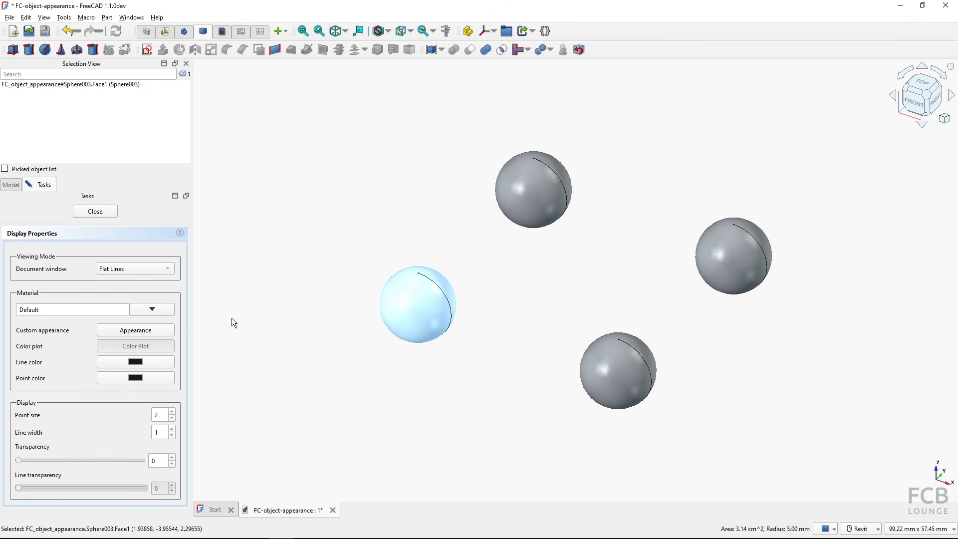
click(157, 309)
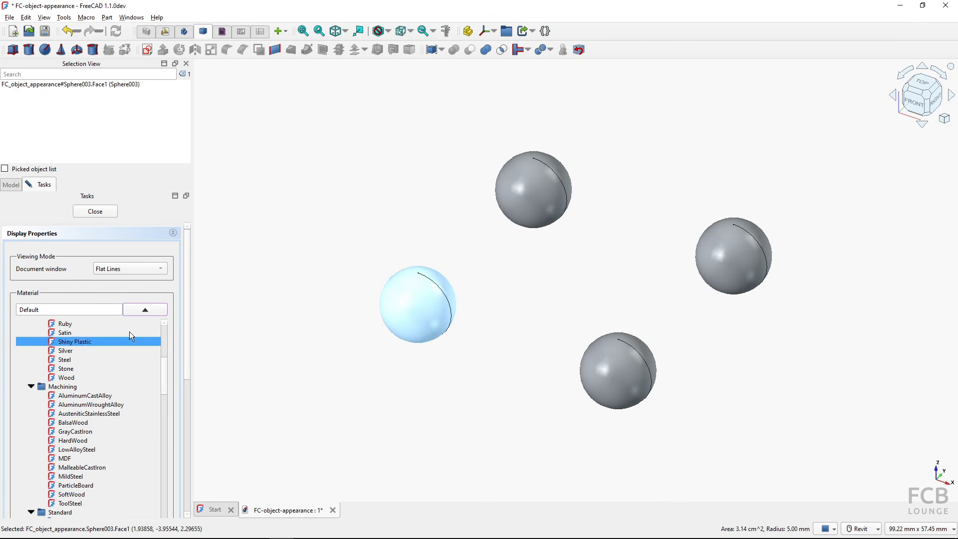
click(147, 312)
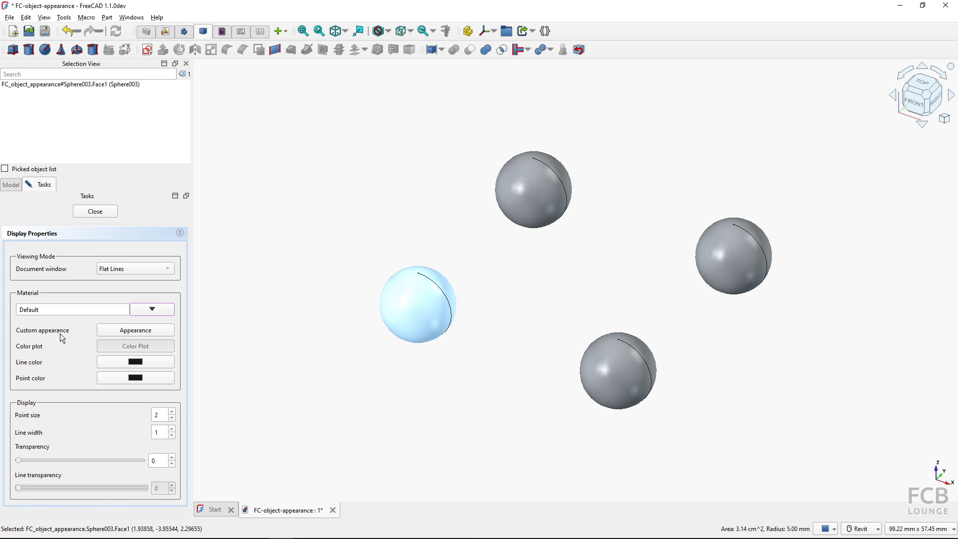
click(133, 331)
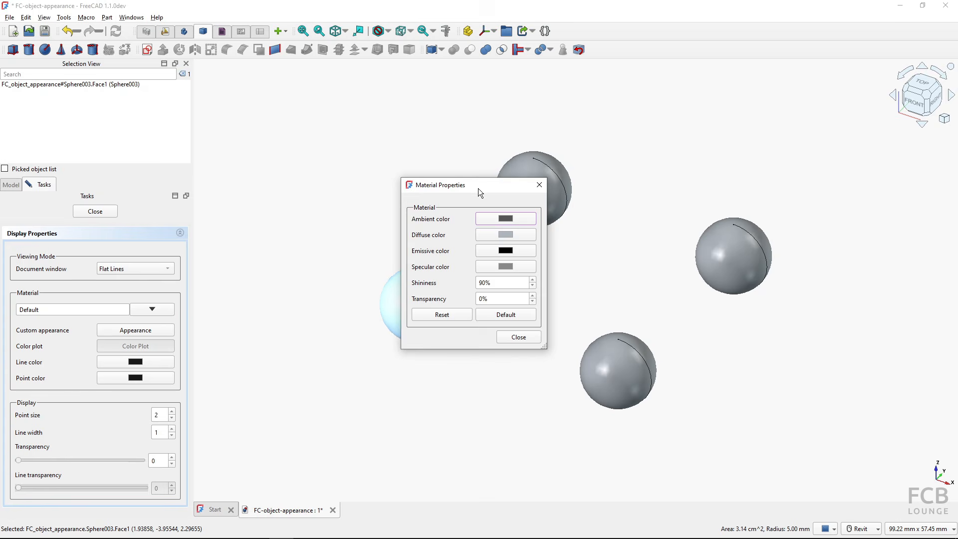
- Set Sphere003's diffuse colour to pure red (#ff0000) and deselect it to view the result
drag(478, 188, 305, 172)
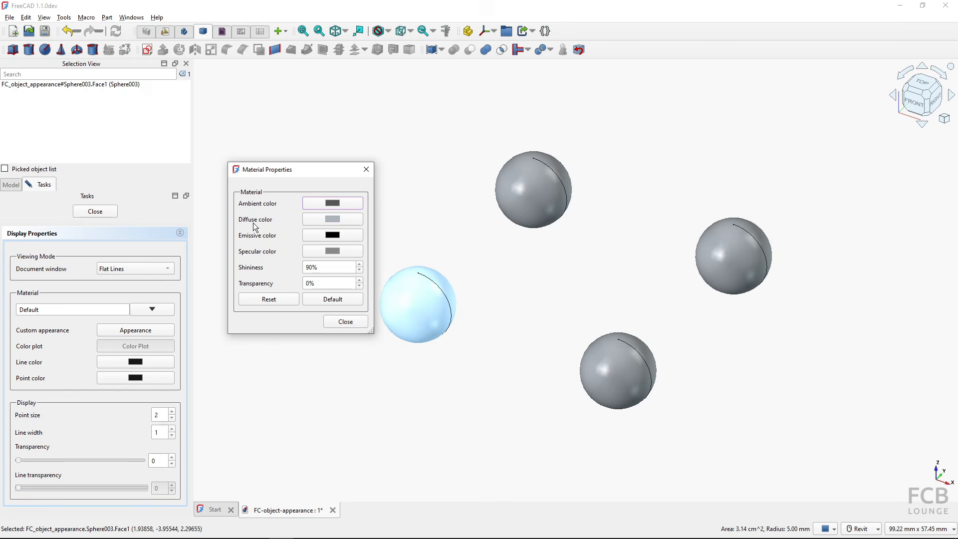
key(ctrl)
key(ctrl)
click(324, 224)
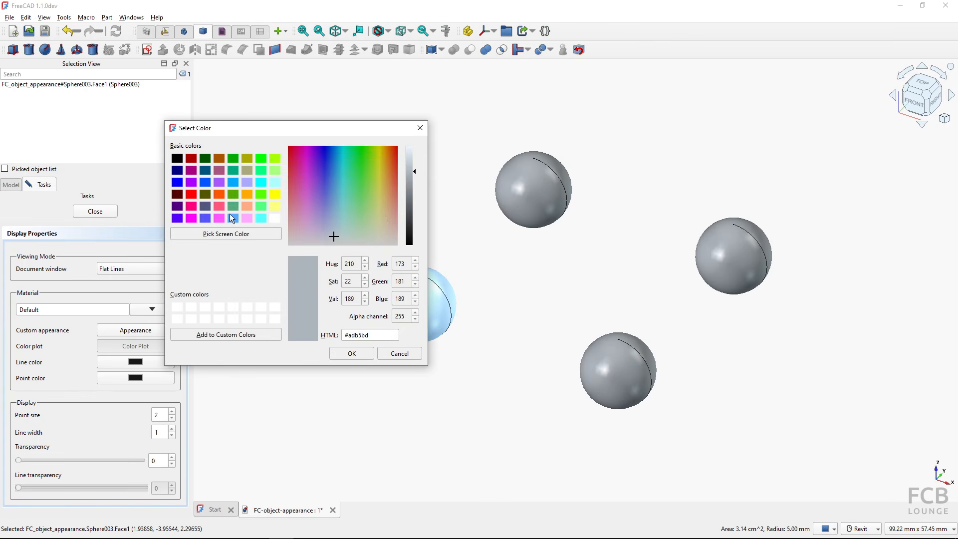
click(192, 195)
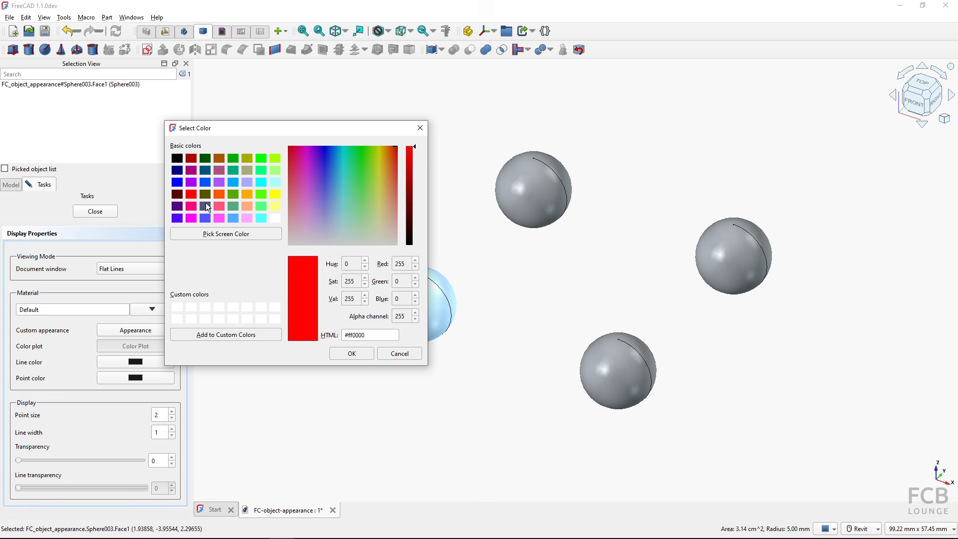
click(352, 354)
click(346, 322)
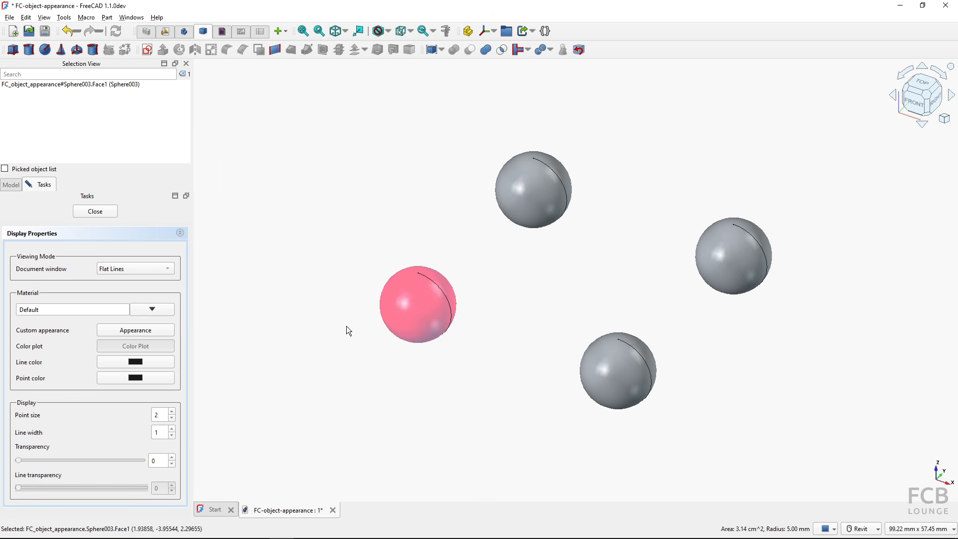
click(353, 349)
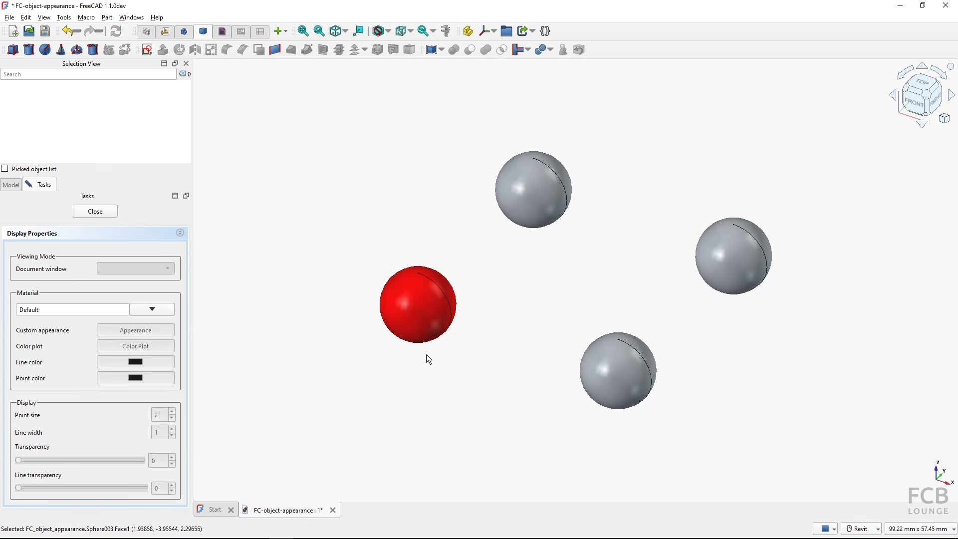
- Give the top sphere a pure red (#ff0000) ambient colour in Material Properties
click(529, 200)
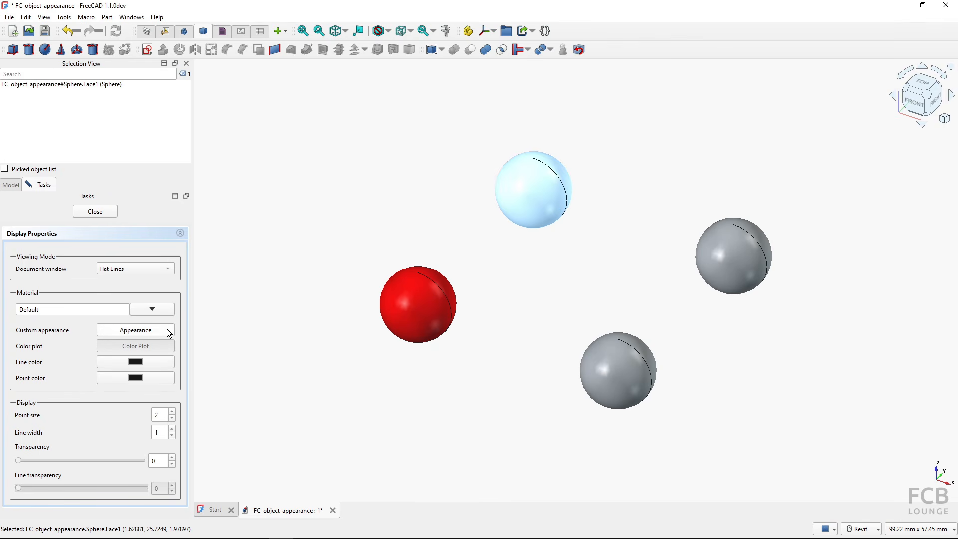
click(151, 330)
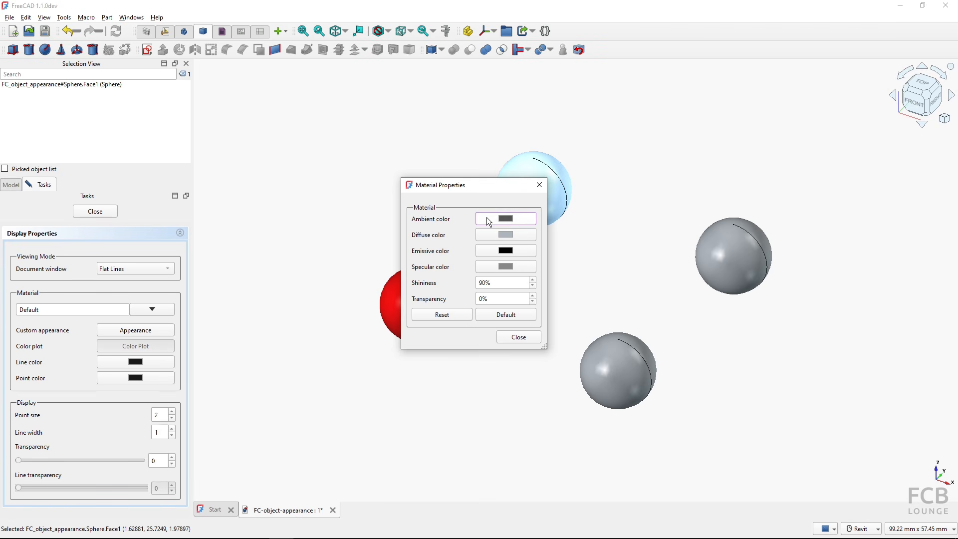
click(508, 220)
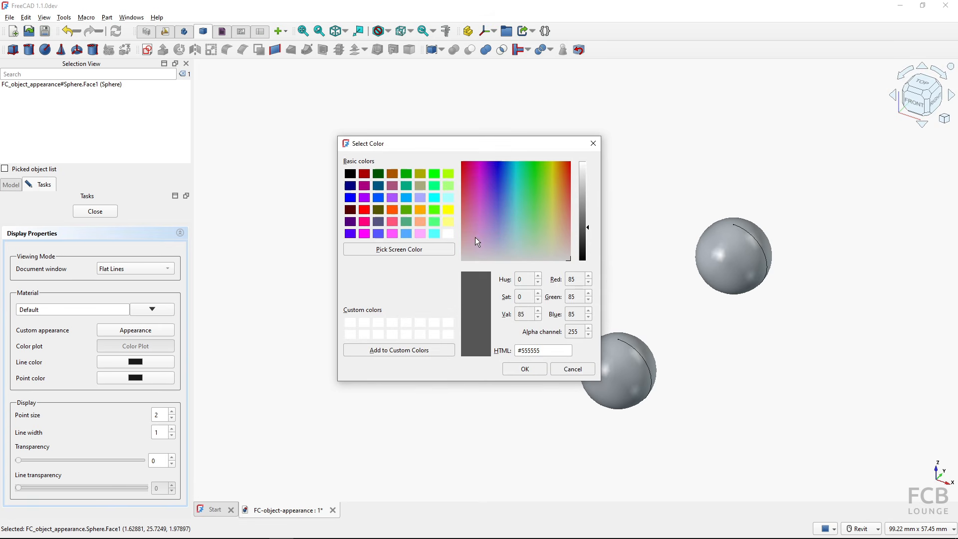
click(364, 210)
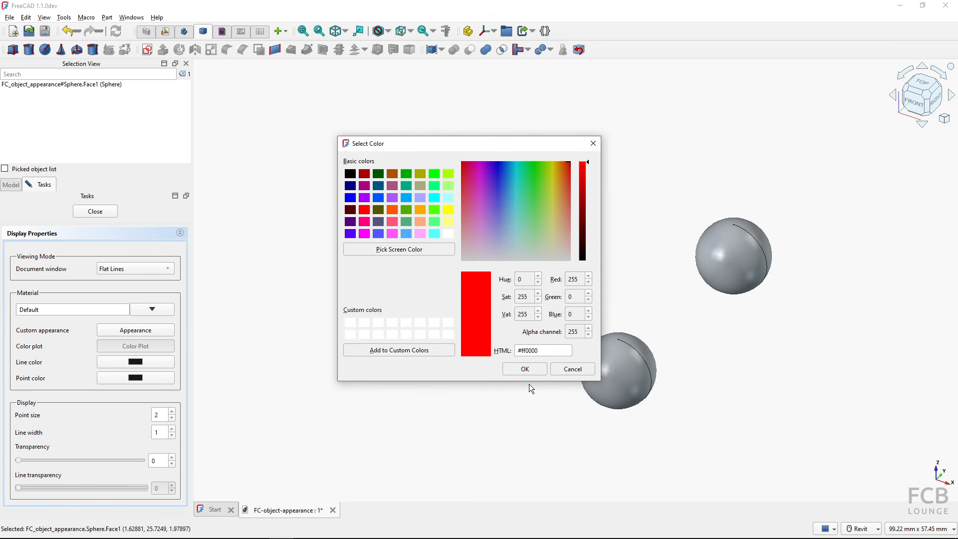
click(524, 369)
click(517, 339)
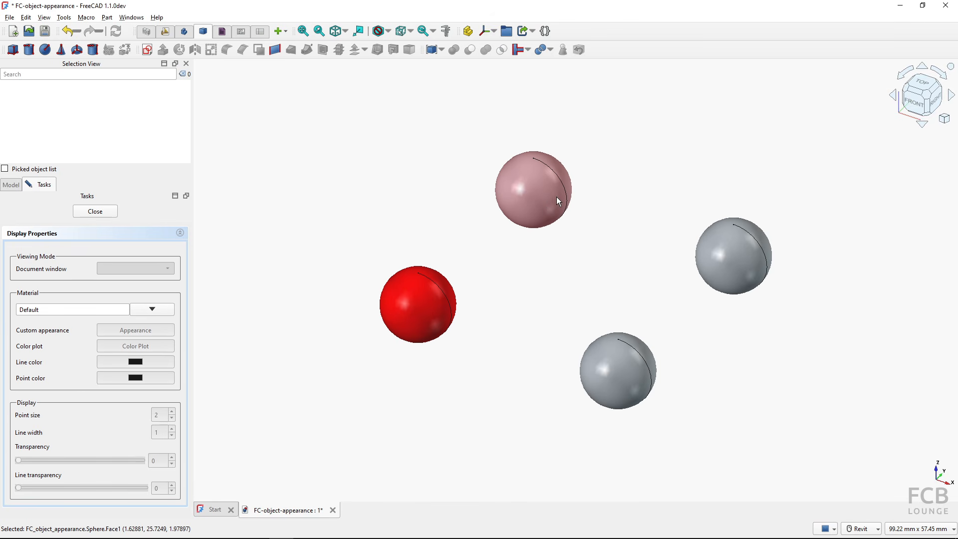
- Set the left red sphere's ambient colour to dark red #a50000
click(514, 209)
click(409, 313)
click(412, 302)
click(150, 332)
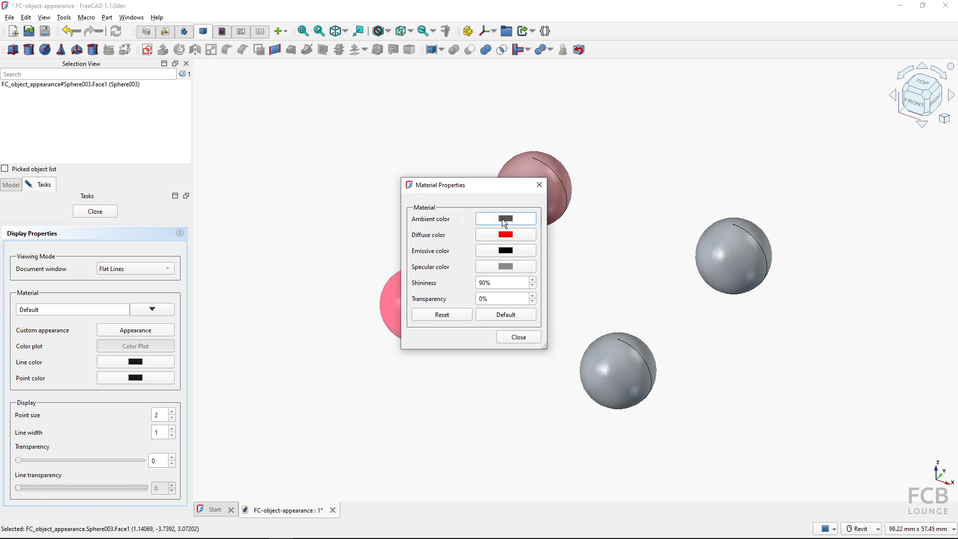
click(502, 221)
click(570, 375)
click(500, 221)
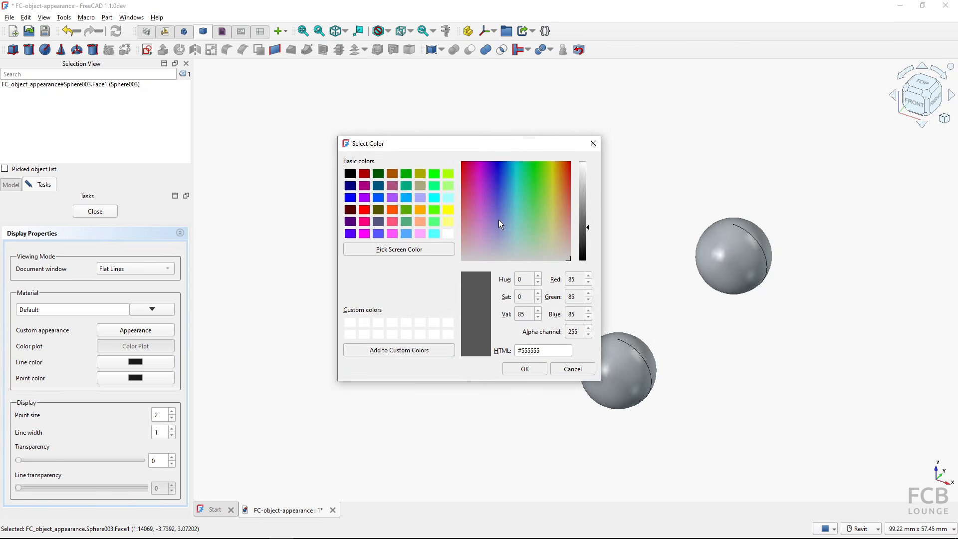
click(361, 209)
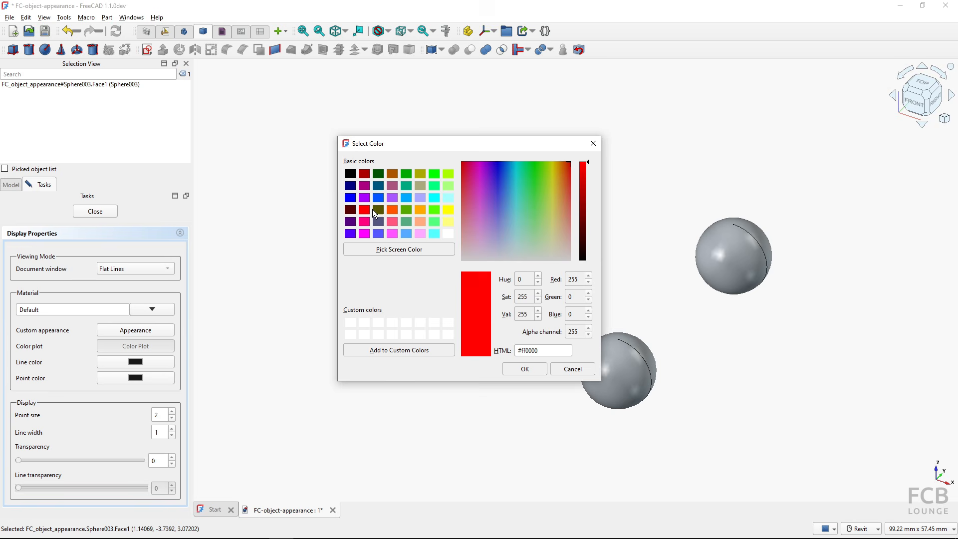
drag(587, 165, 589, 198)
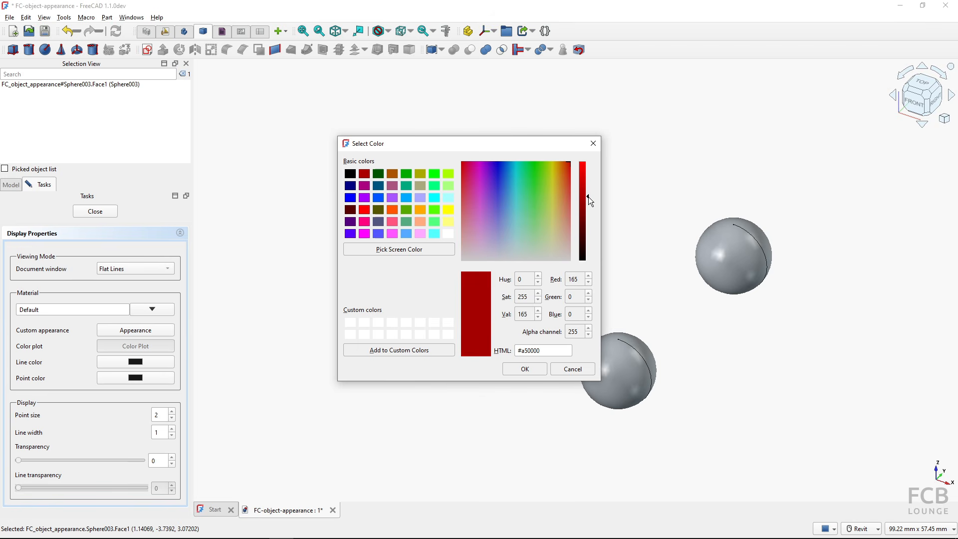
click(524, 369)
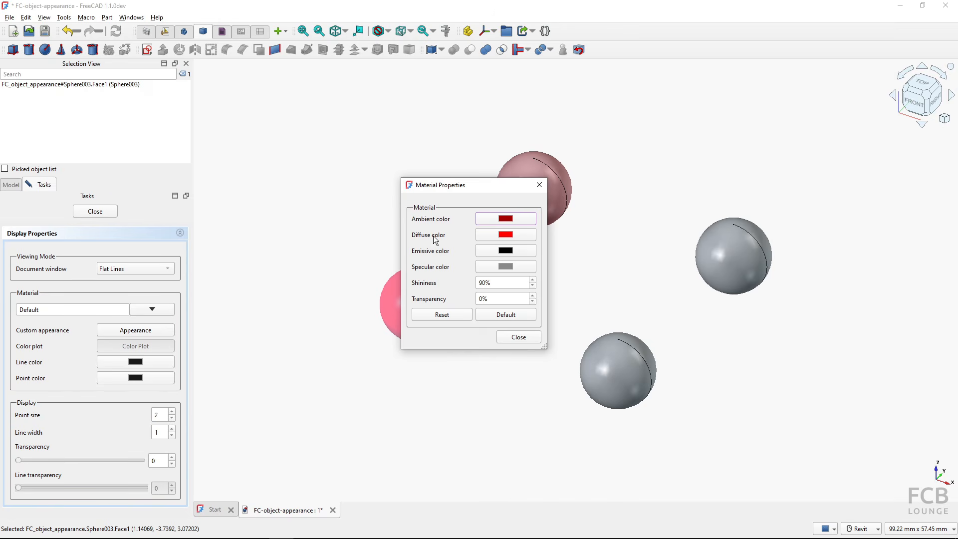
click(509, 337)
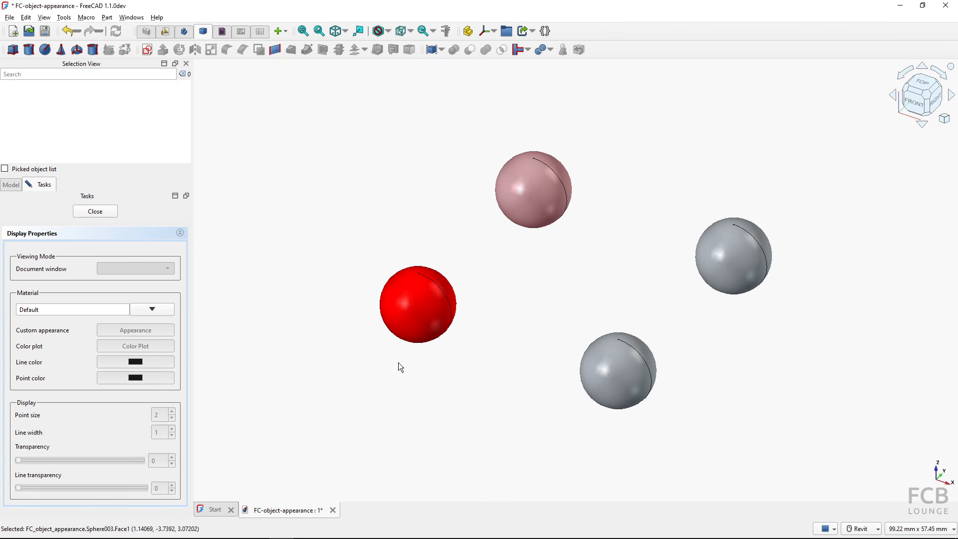
- Reselect the left sphere and reopen its material properties
click(411, 307)
click(157, 330)
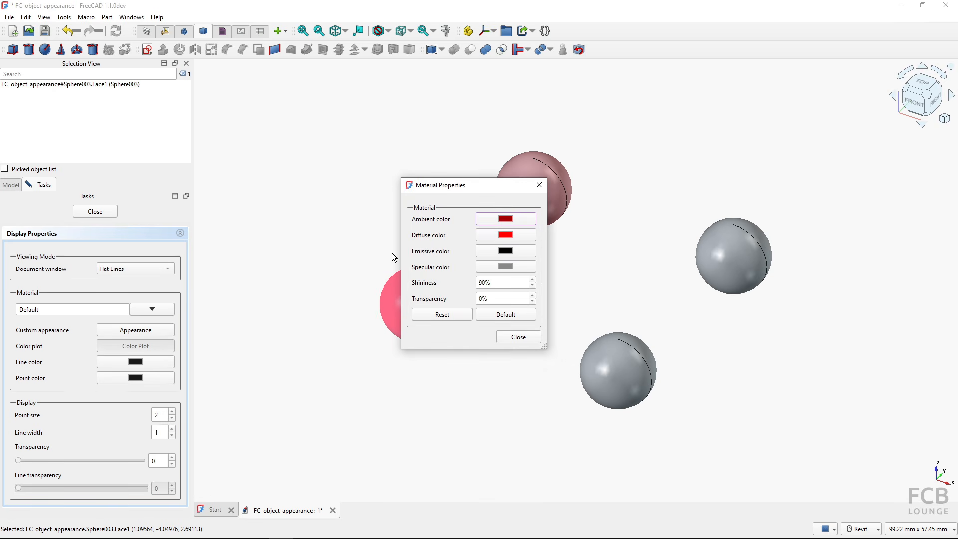
click(457, 268)
click(447, 238)
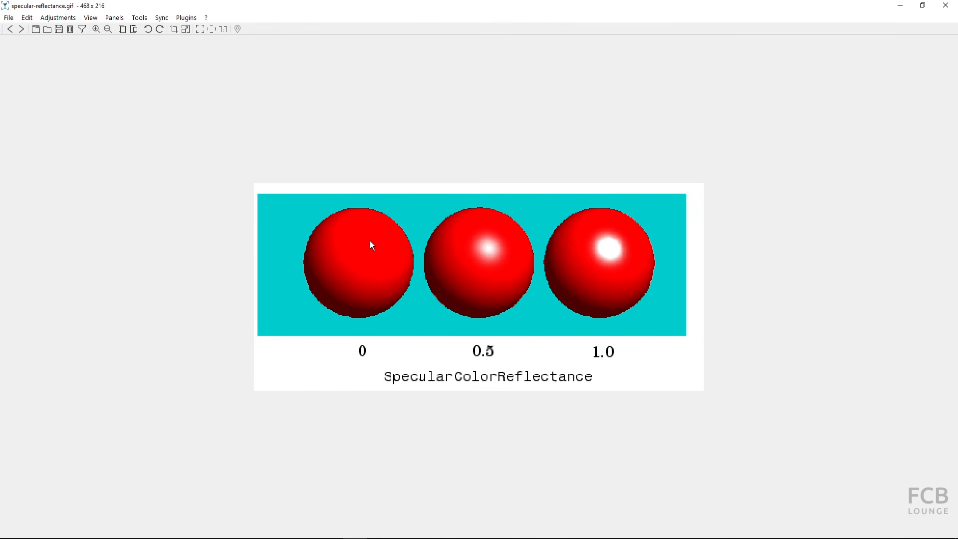
key(ctrl)
key(ctrl)
key(ctrl)
key(ctrl)
key(ctrl)
key(ctrl)
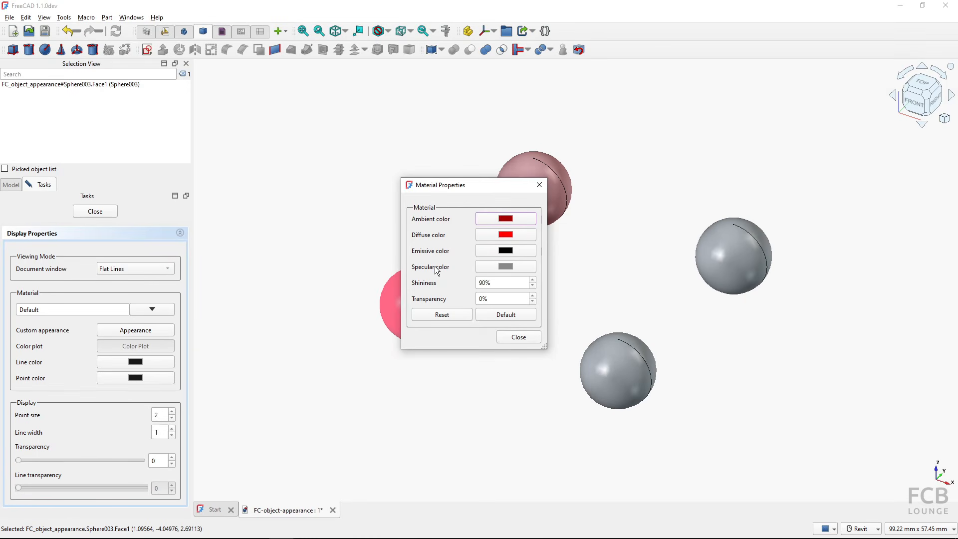
- Set the left sphere's specular colour to bright green #55ff00, then deselect to view it
key(ctrl)
key(ctrl)
click(509, 268)
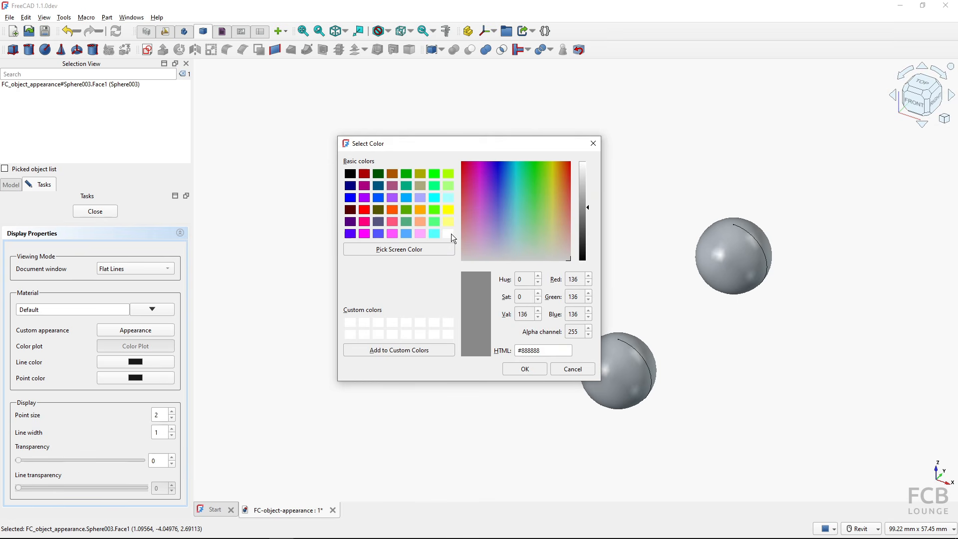
click(434, 210)
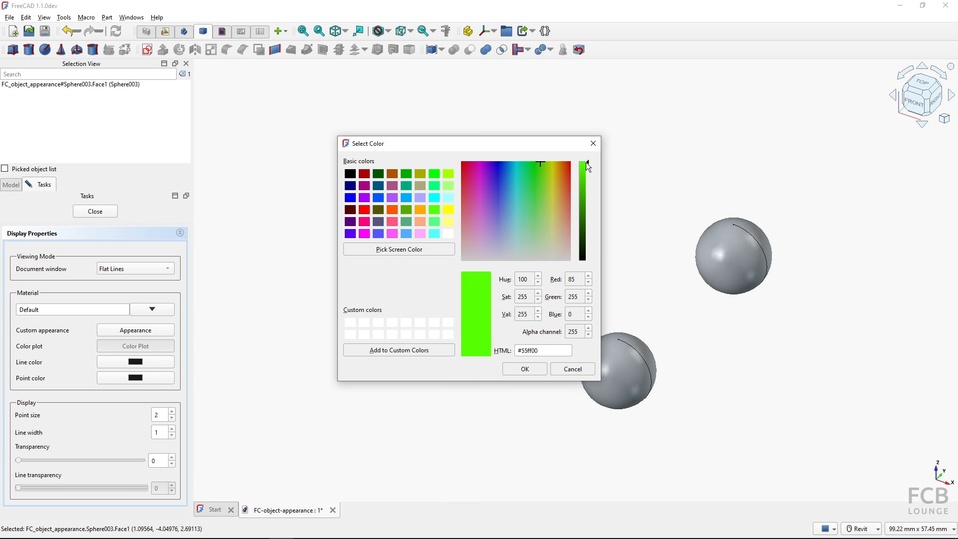
key(ctrl)
click(525, 370)
click(518, 337)
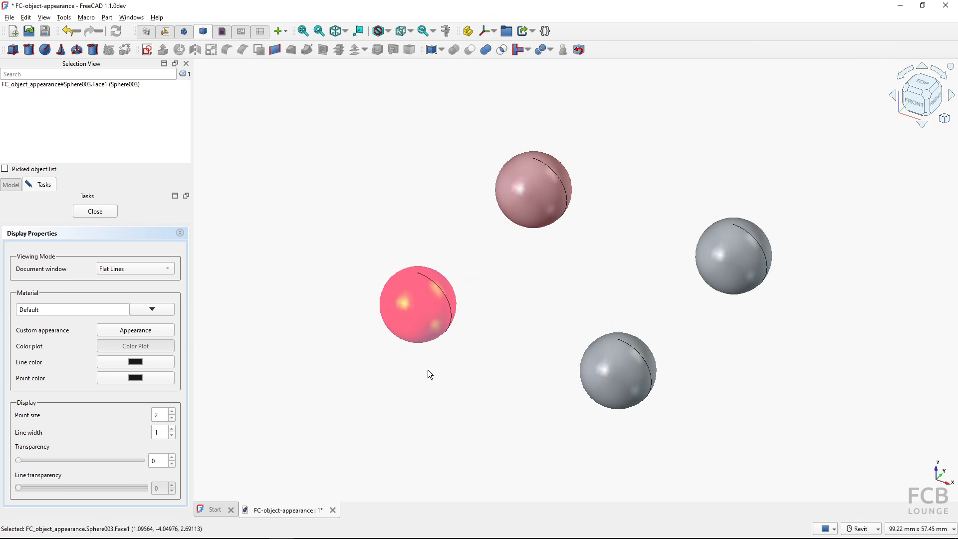
key(ctrl)
key(ctrl)
click(362, 312)
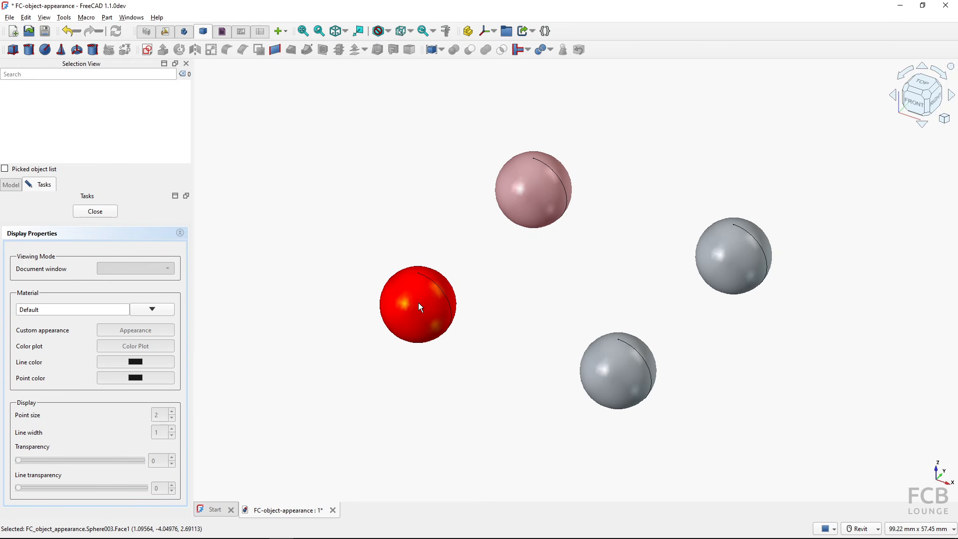
- Give the bottom sphere a black specular colour for a matte look
click(622, 369)
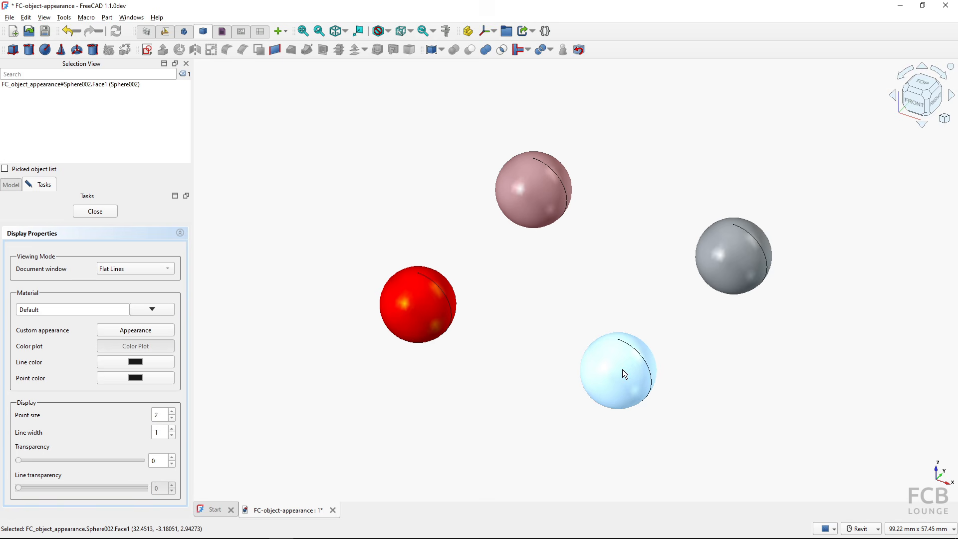
click(152, 332)
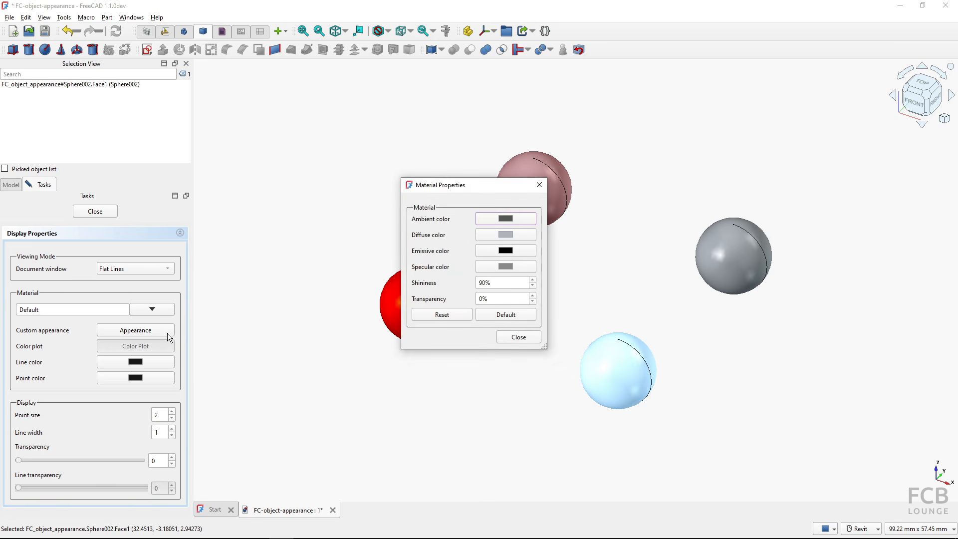
click(505, 269)
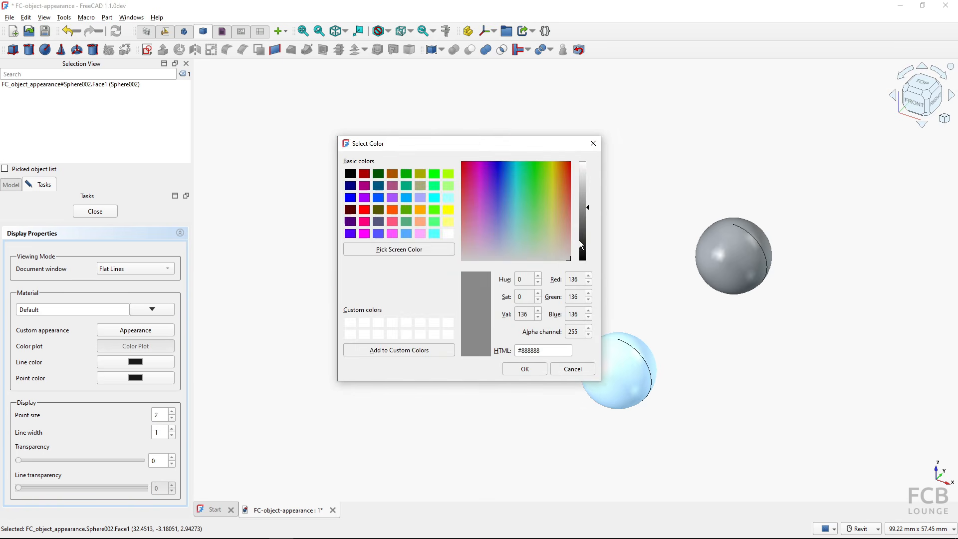
drag(588, 208, 591, 269)
click(525, 369)
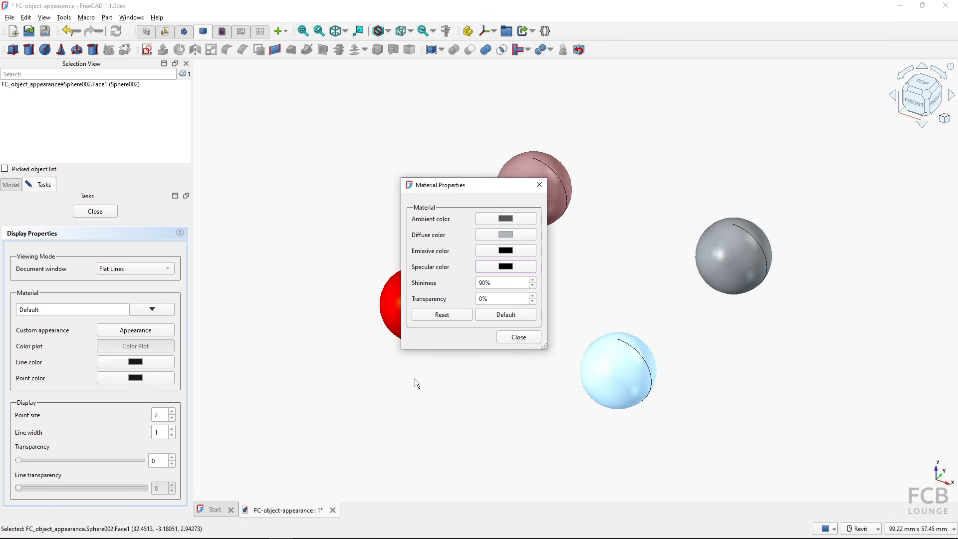
click(519, 338)
click(548, 396)
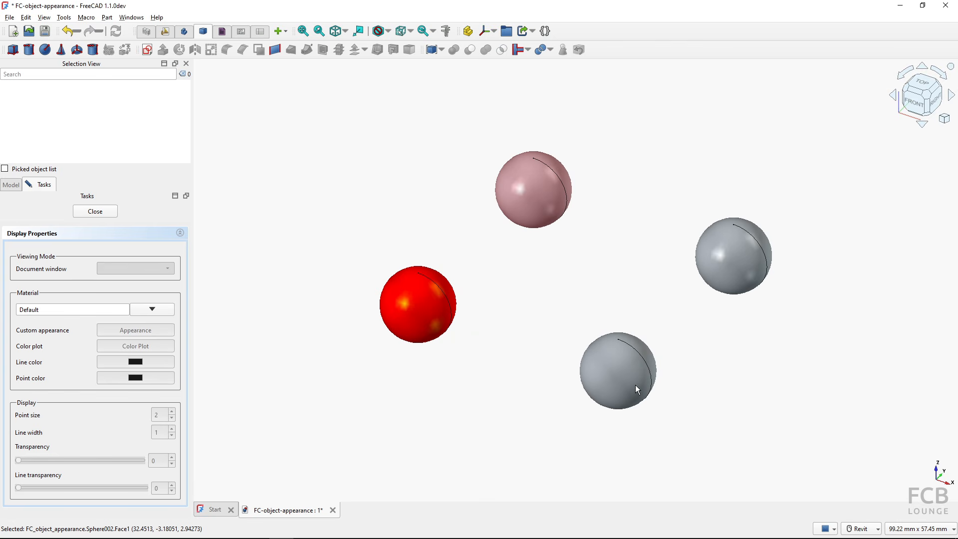
- Change the bottom sphere's specular colour to pure white #ffffff instead
click(718, 259)
click(735, 256)
click(703, 301)
click(614, 377)
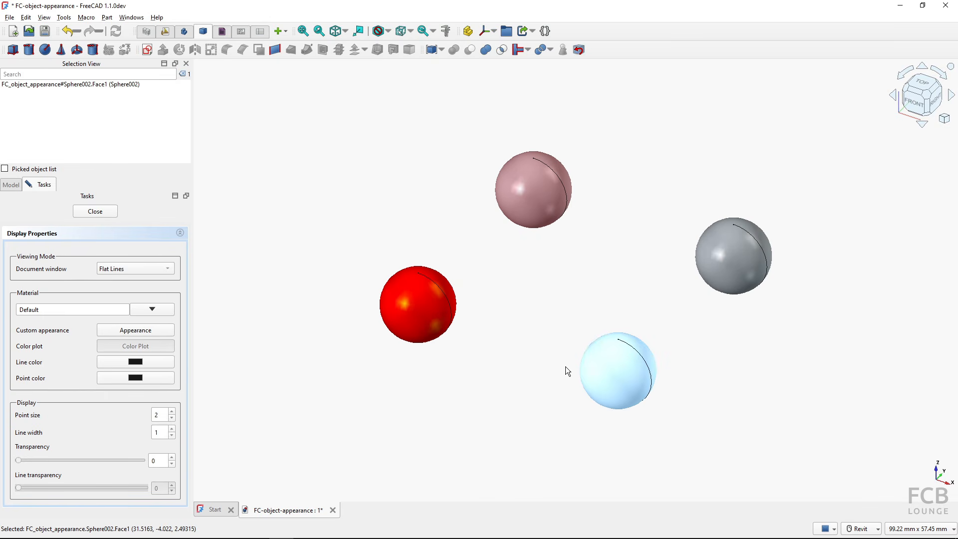
click(135, 330)
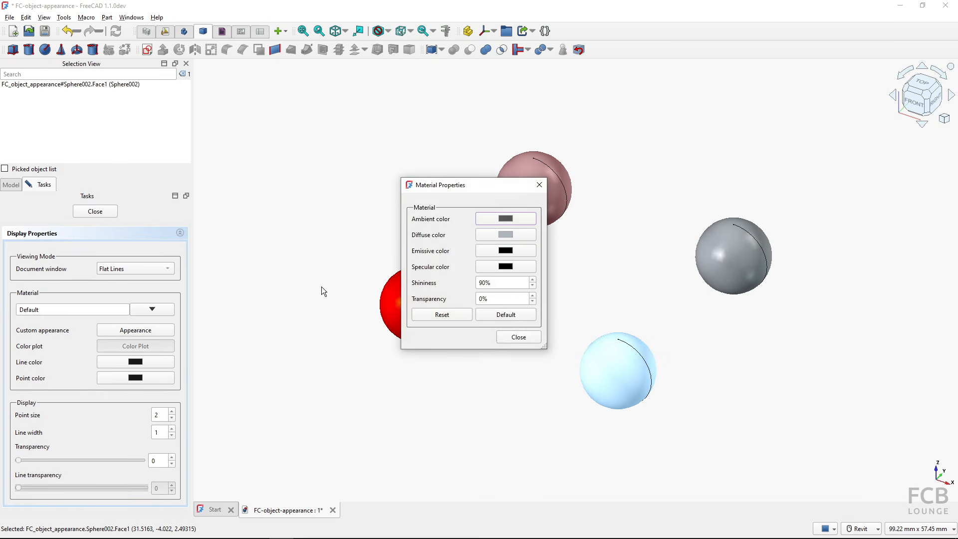
click(511, 266)
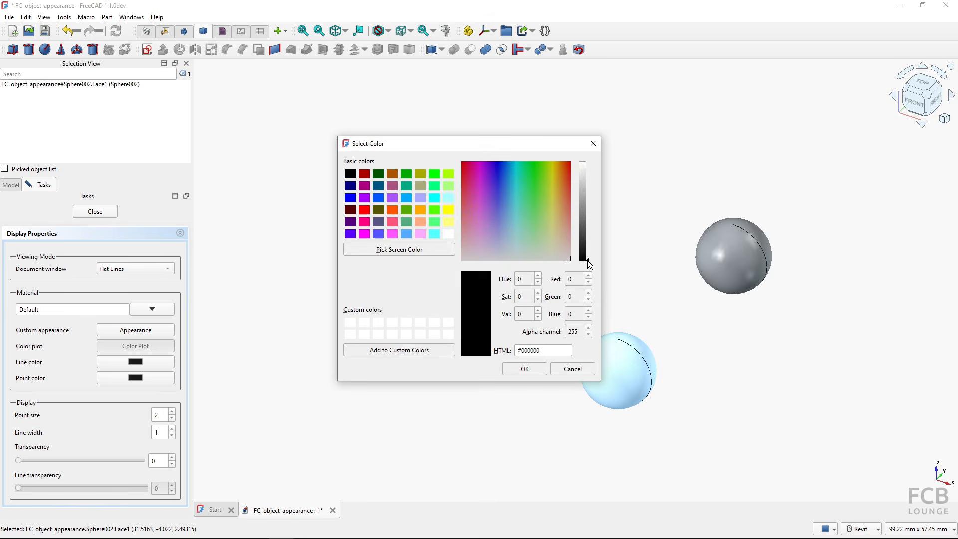
drag(594, 203, 593, 150)
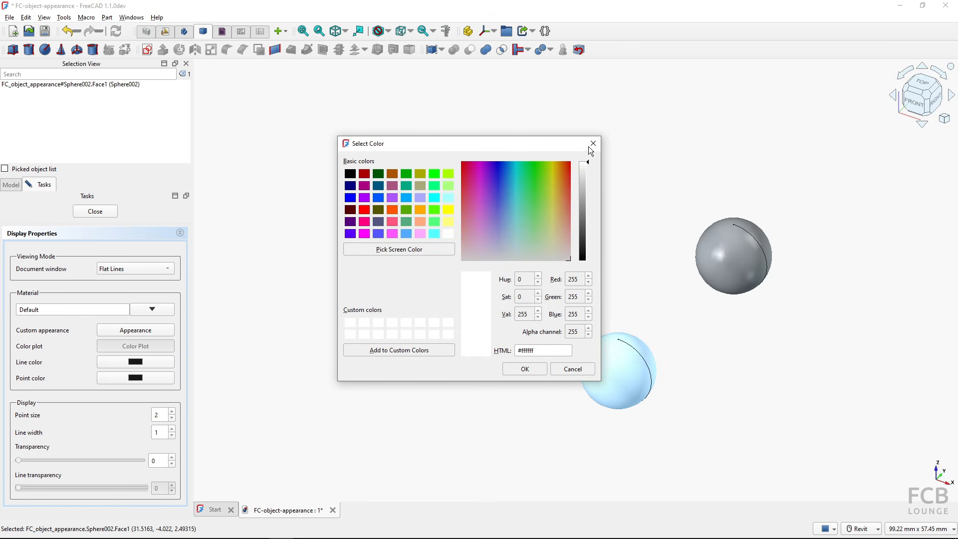
click(515, 370)
click(518, 336)
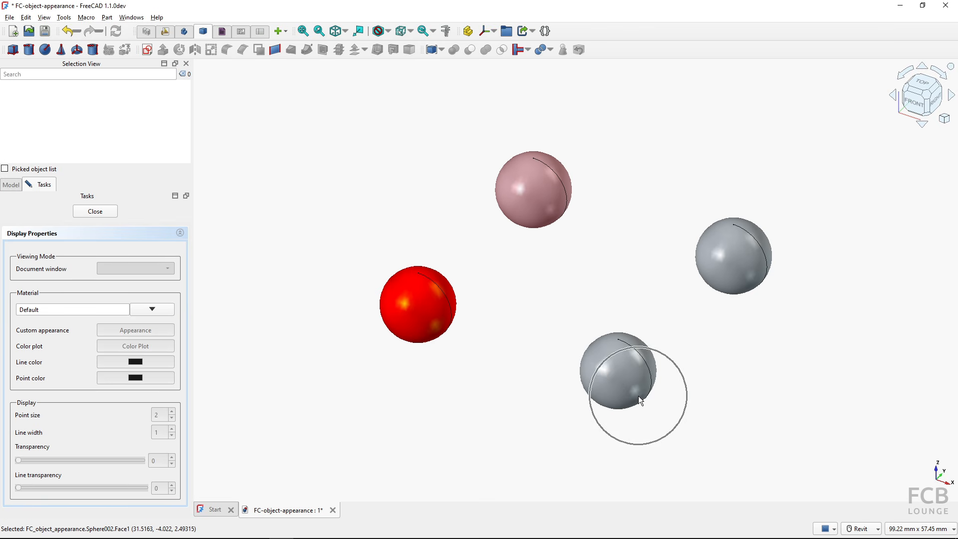
click(718, 260)
click(146, 334)
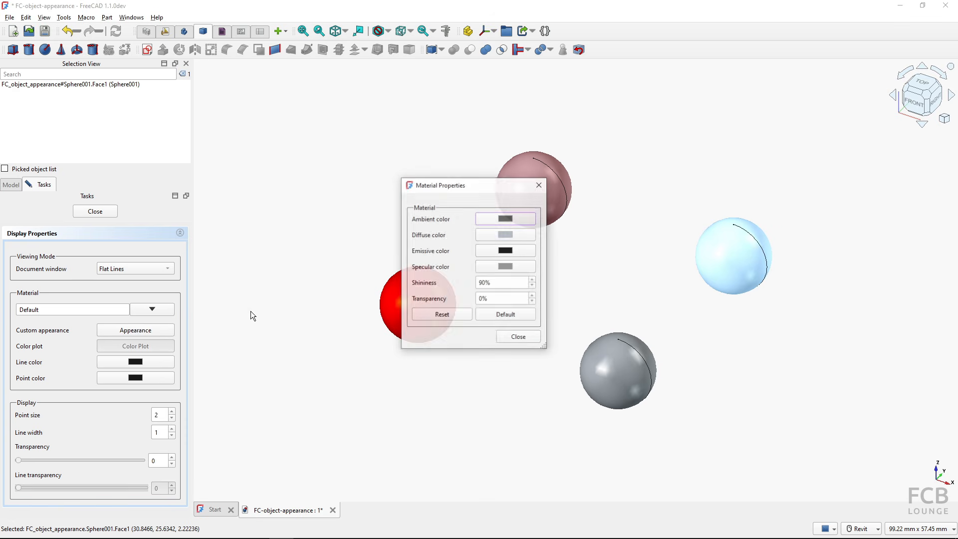
click(504, 268)
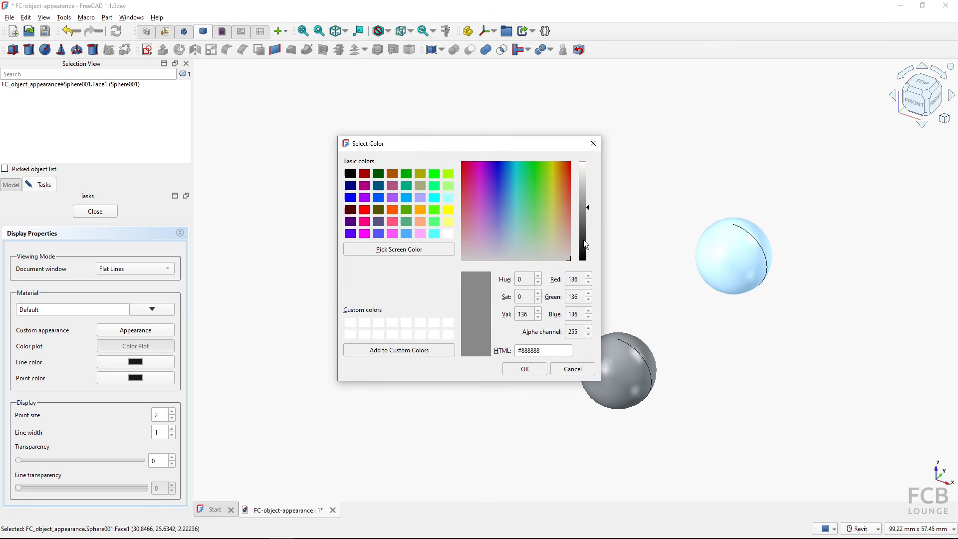
drag(588, 208, 590, 221)
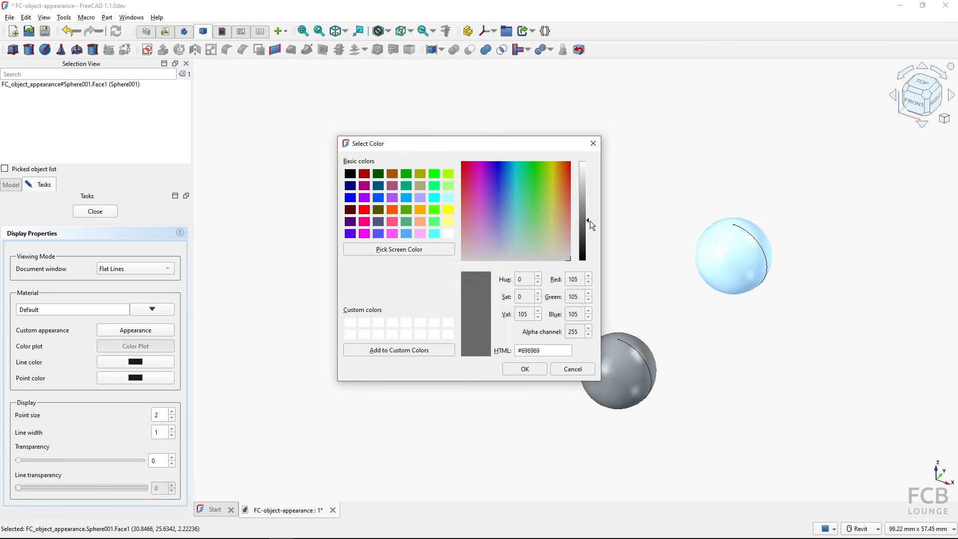
click(523, 368)
click(520, 339)
click(520, 371)
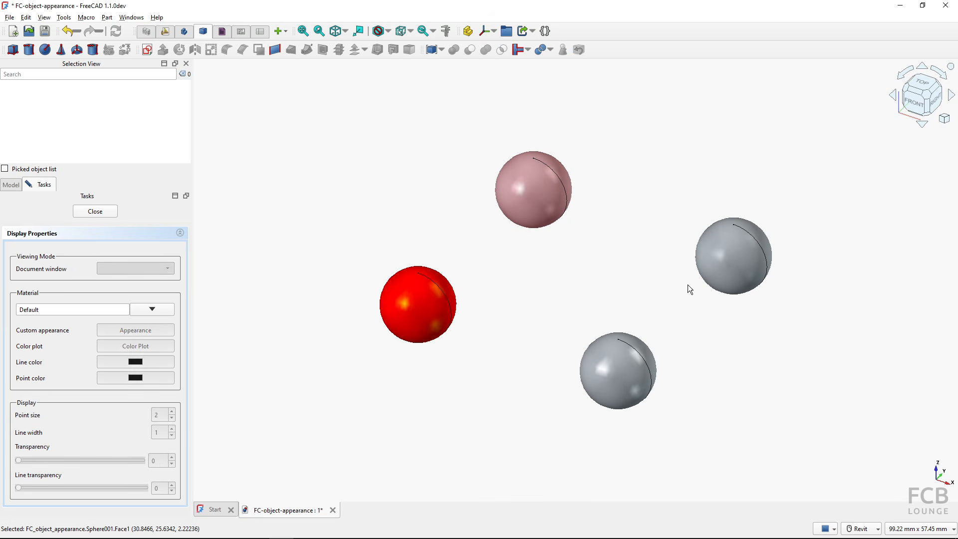
key(ctrl)
click(406, 307)
click(406, 306)
click(724, 254)
- Reset the lower sphere's material to its default values
click(610, 381)
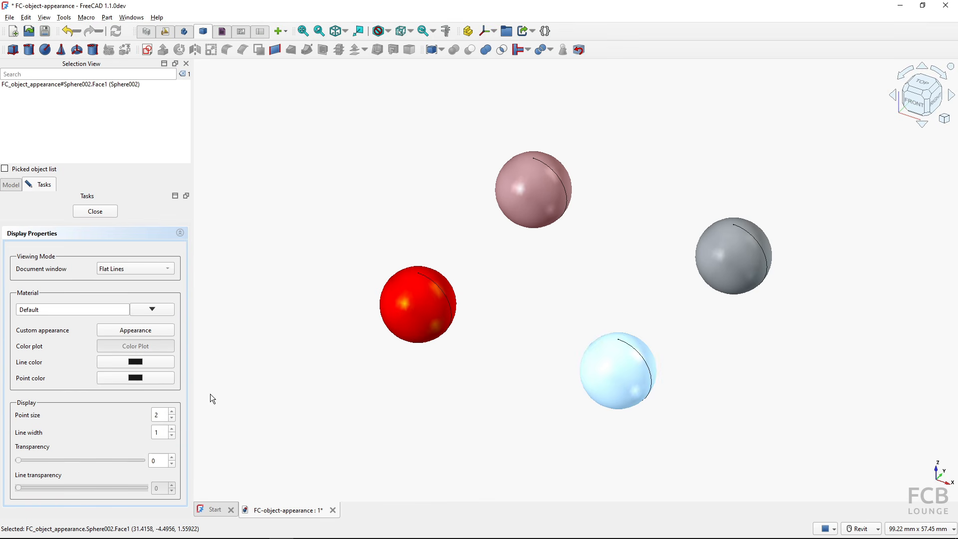
click(138, 331)
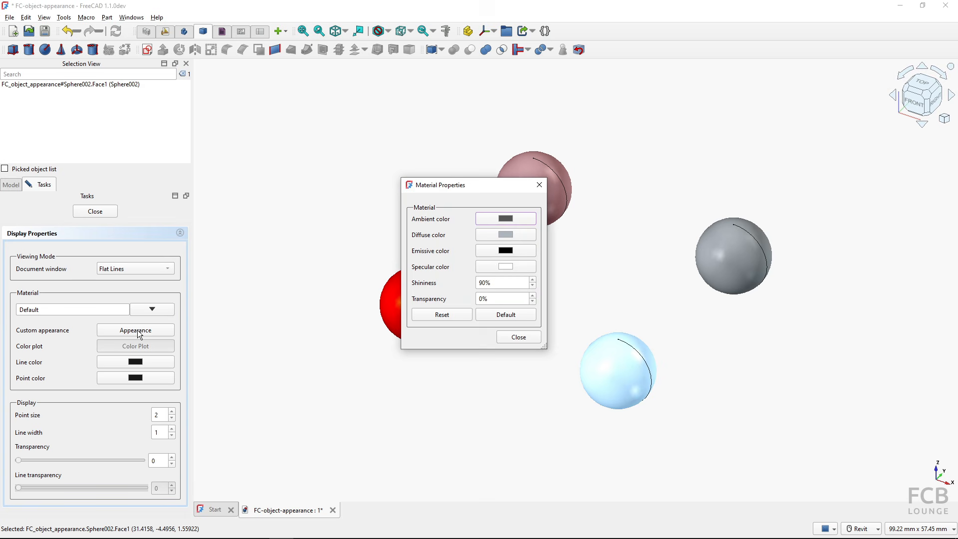
click(513, 320)
click(519, 337)
click(594, 320)
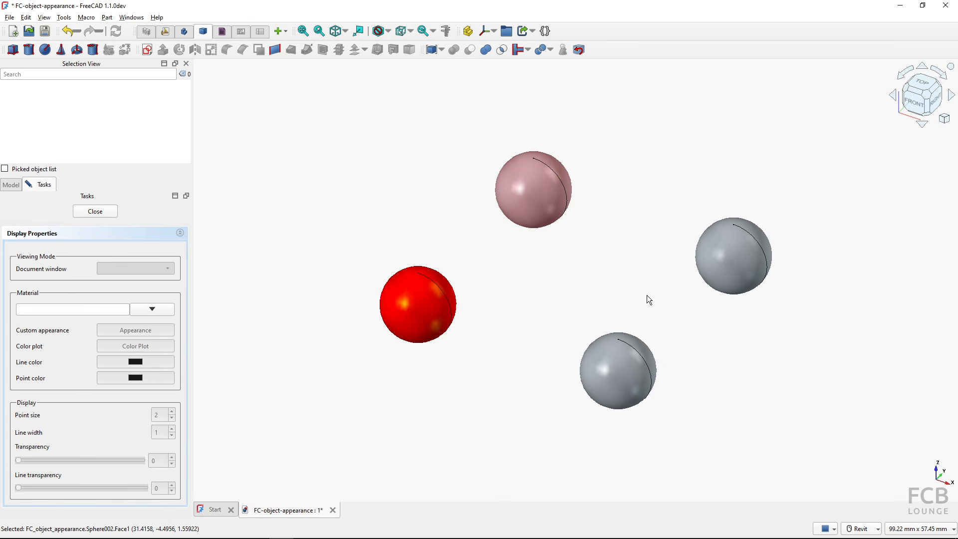
- Check the right sphere's material properties, then reopen the lower sphere's material properties
click(724, 265)
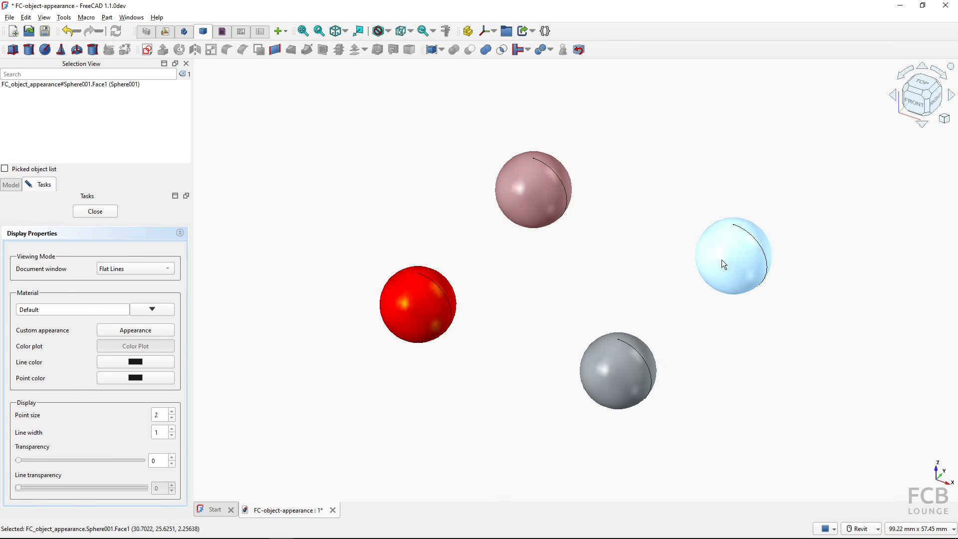
click(146, 331)
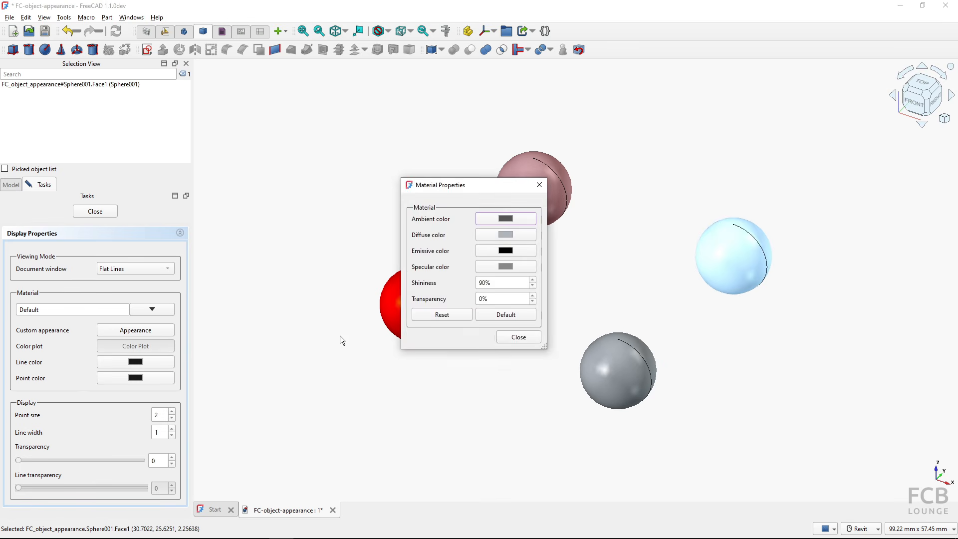
click(511, 336)
click(661, 298)
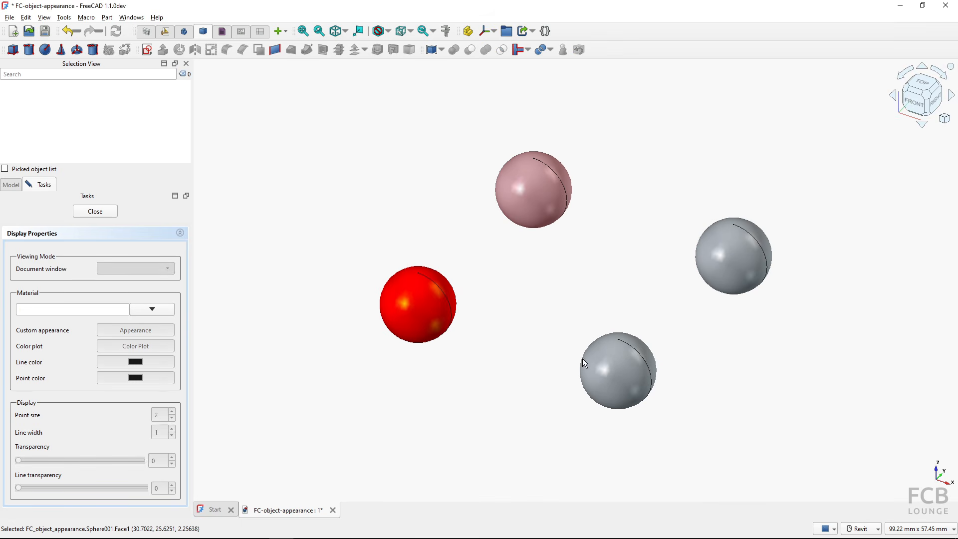
click(624, 363)
click(119, 331)
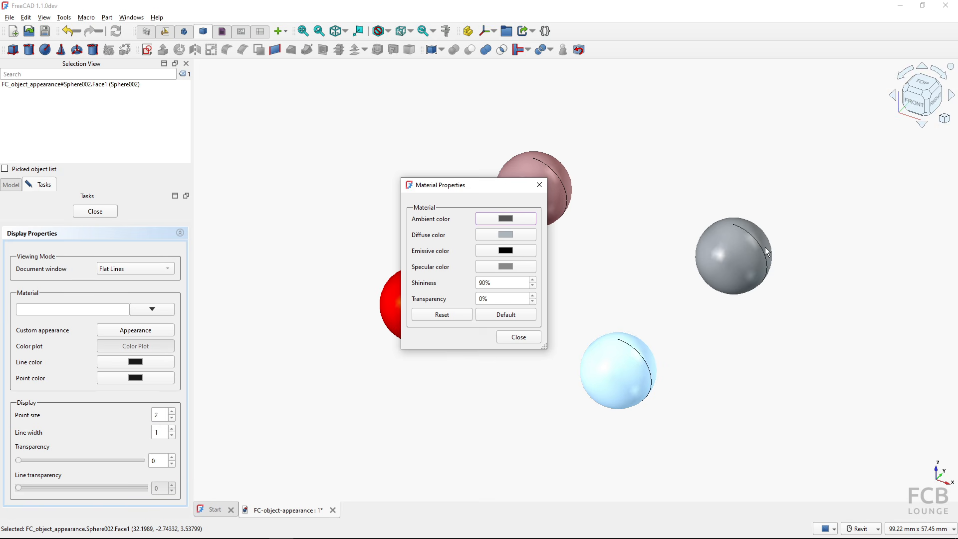
- Raise the right sphere Sphere001's shininess from 90% to 100%
double_click(484, 283)
click(519, 337)
click(520, 363)
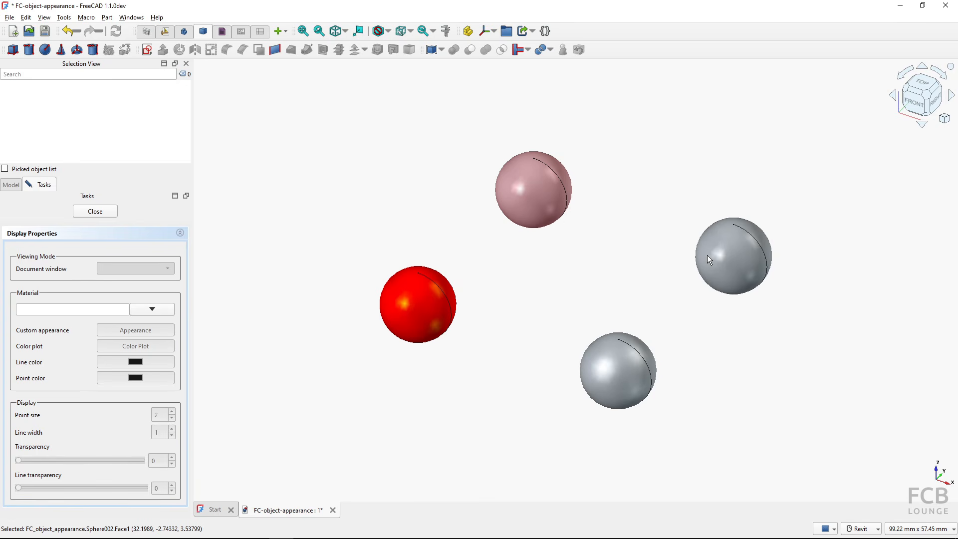
click(735, 256)
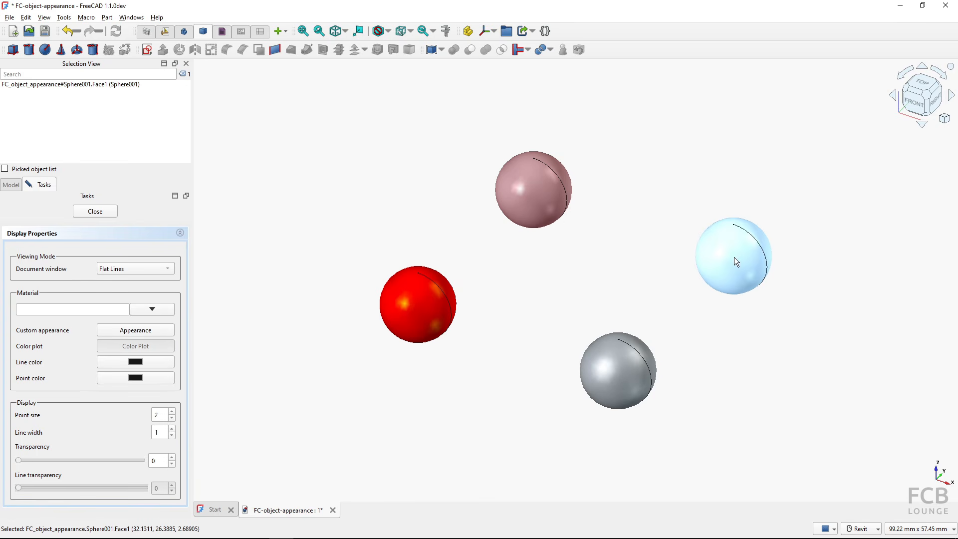
click(124, 334)
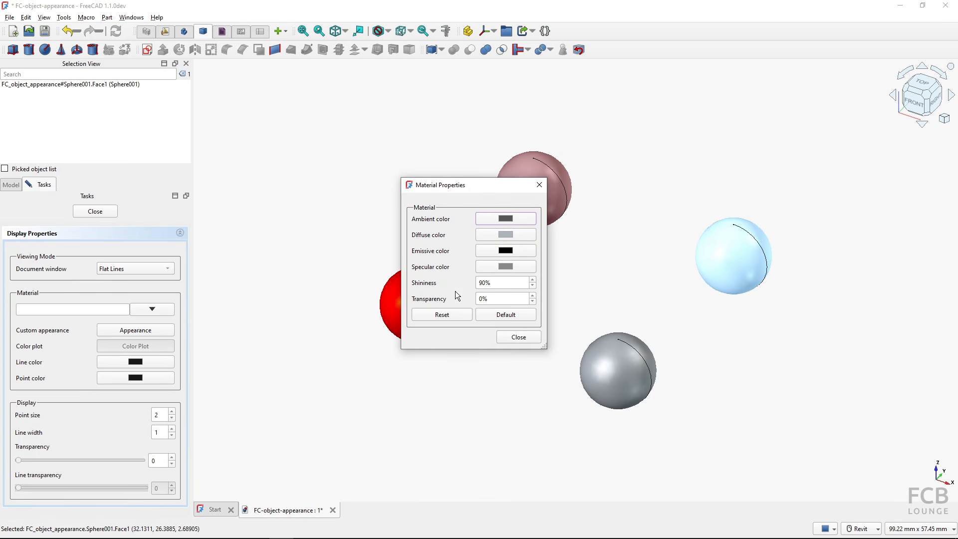
double_click(485, 283)
text(100)
click(522, 339)
click(628, 301)
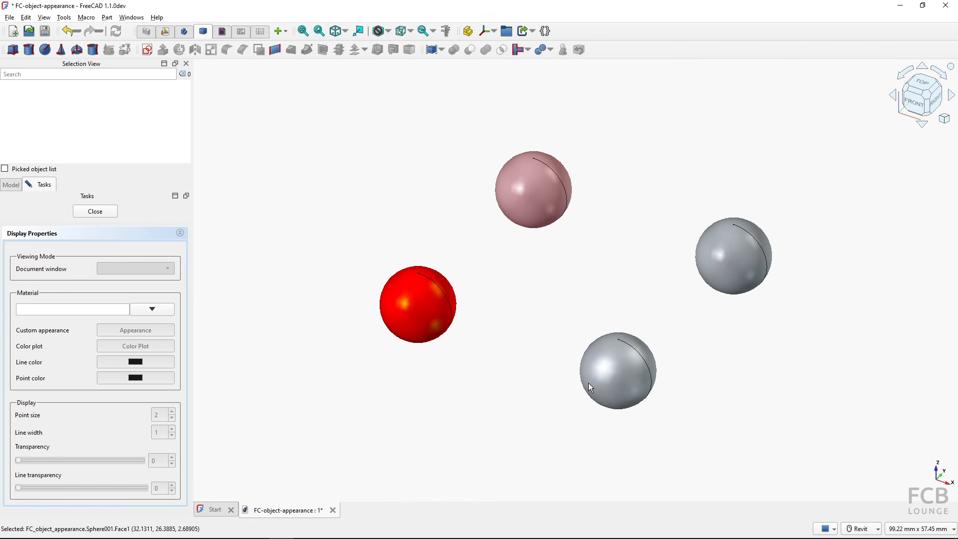
- Try shininess 0 and 50 on the lower sphere, then restore its default 90%
click(621, 379)
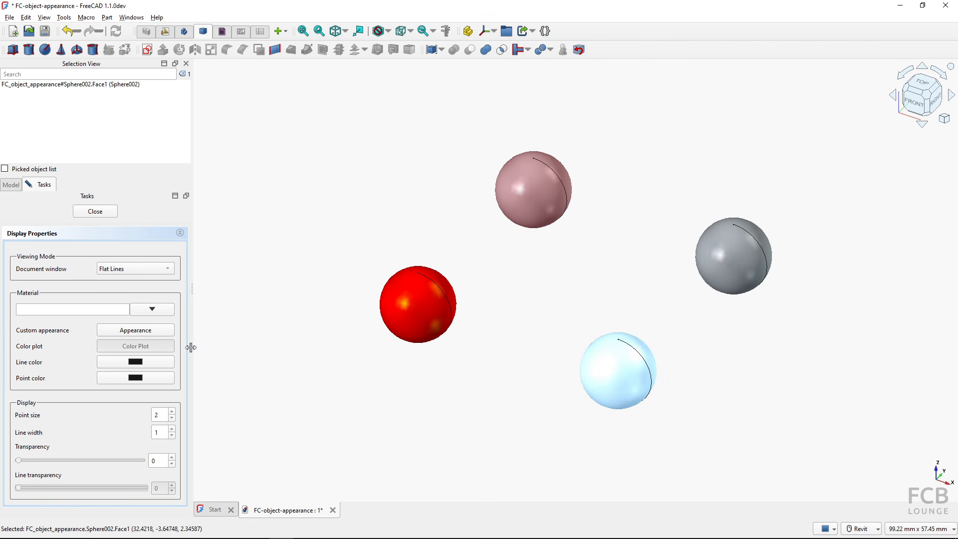
click(140, 333)
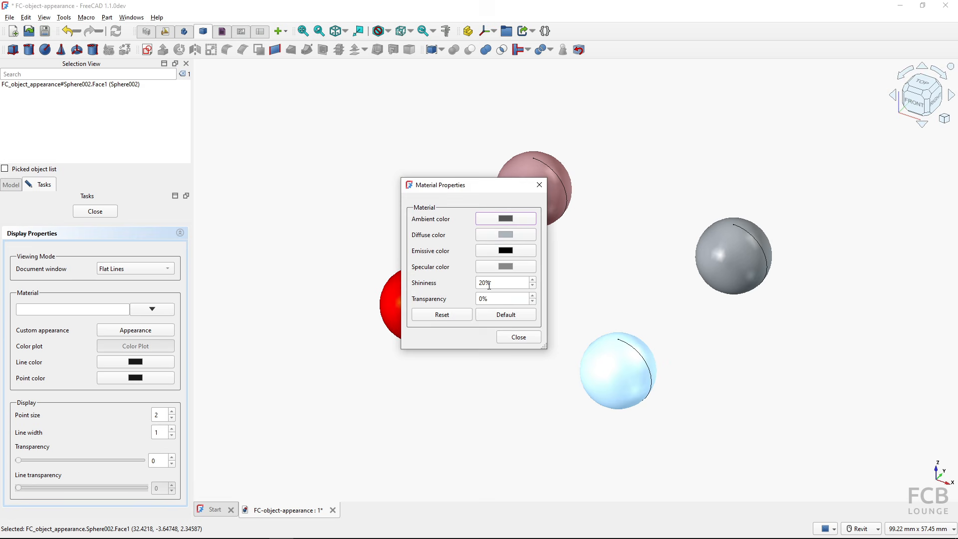
double_click(478, 284)
click(515, 340)
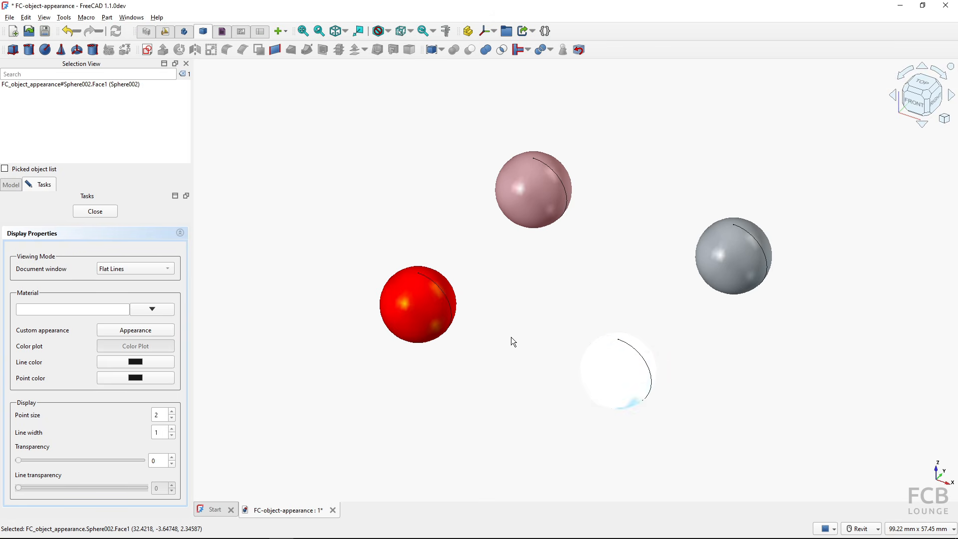
click(519, 351)
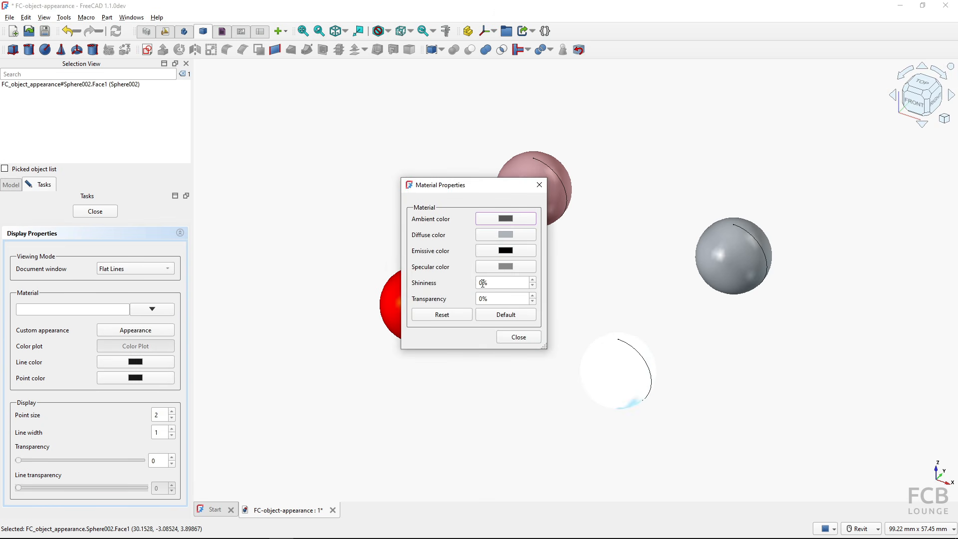
double_click(483, 284)
text(50)
key(Return)
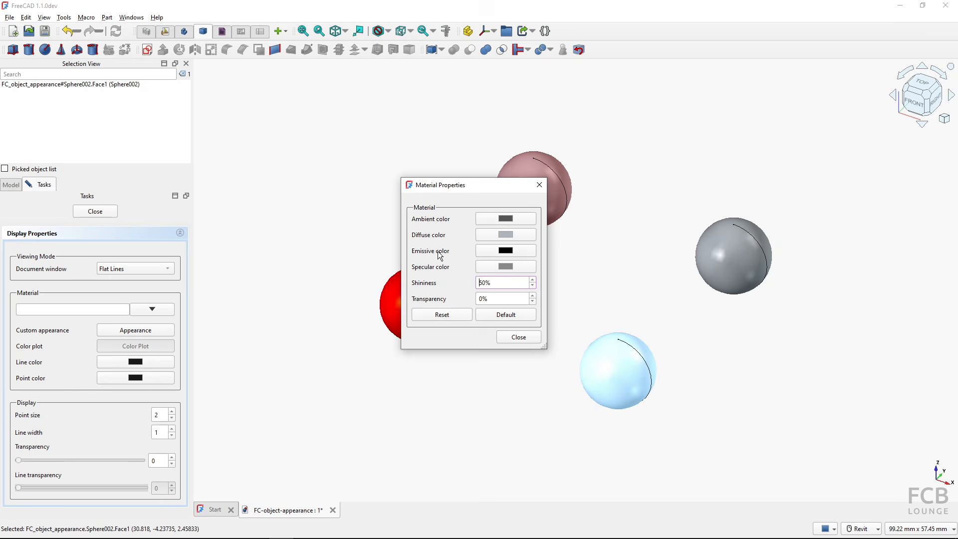
click(440, 256)
click(507, 315)
click(616, 361)
- Set the lower sphere's emissive colour to bright green and close Material Properties
click(504, 252)
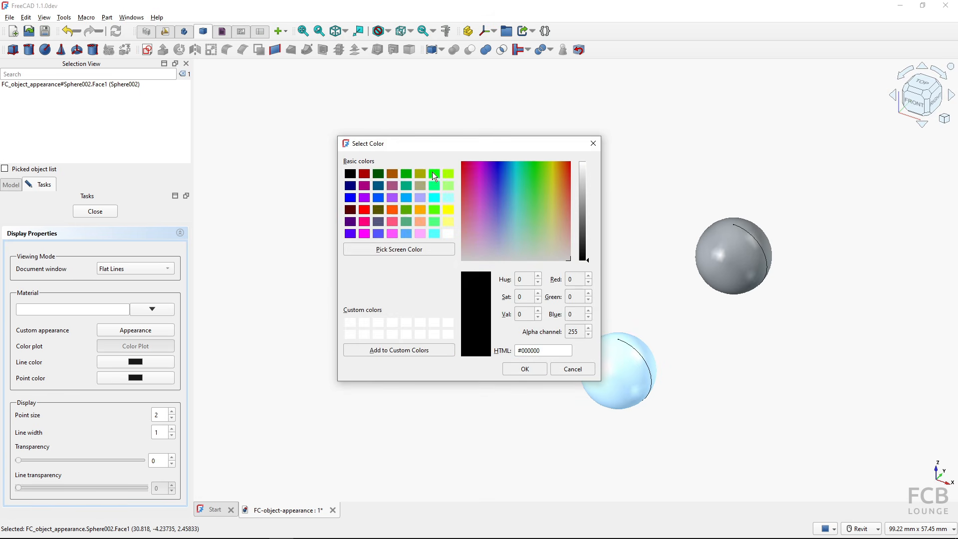
click(434, 174)
click(525, 368)
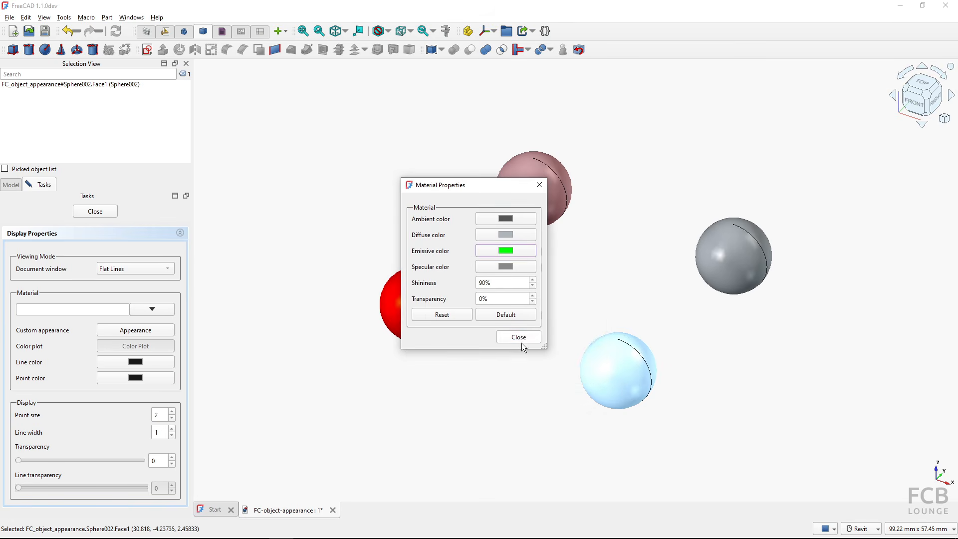
click(522, 337)
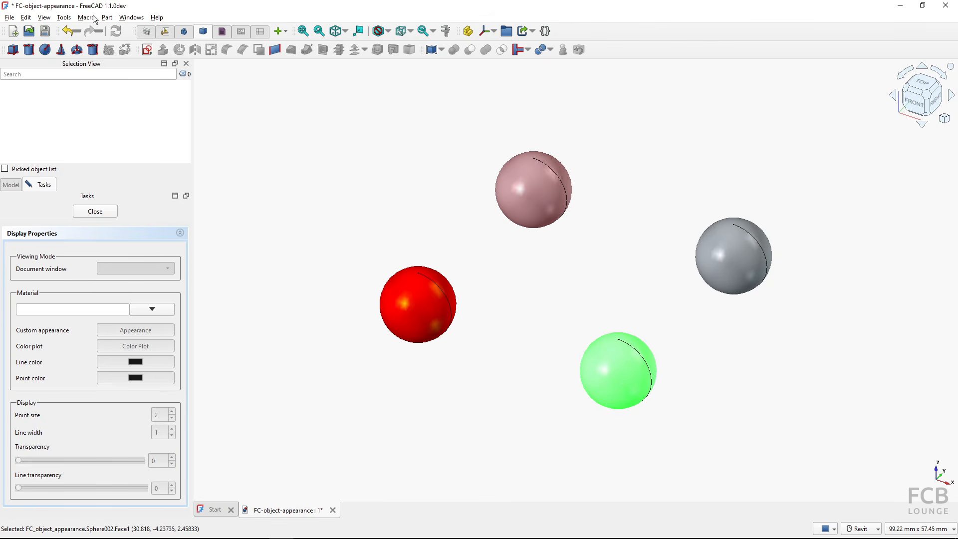
- Switch off the main light, backlight and fill light in Preferences > Display > Light Sources
click(26, 18)
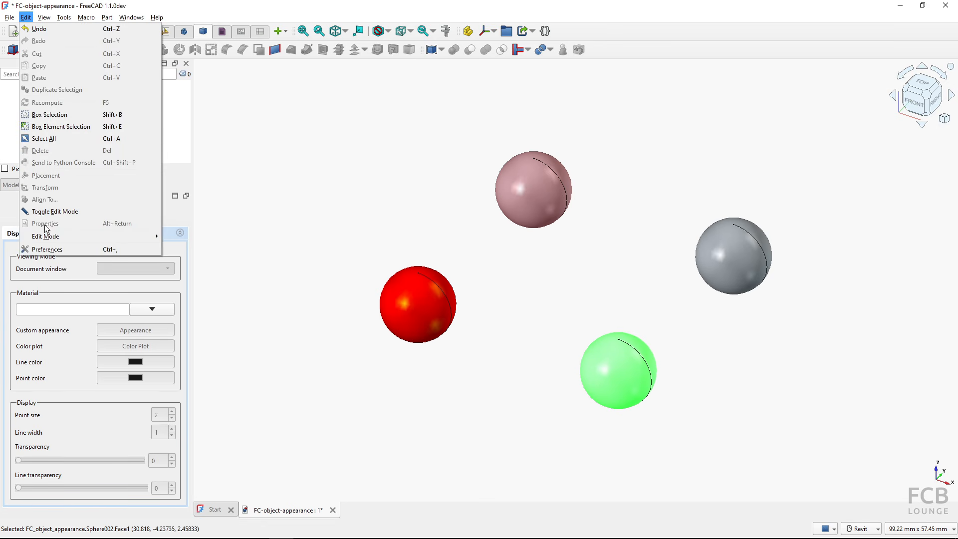
click(48, 250)
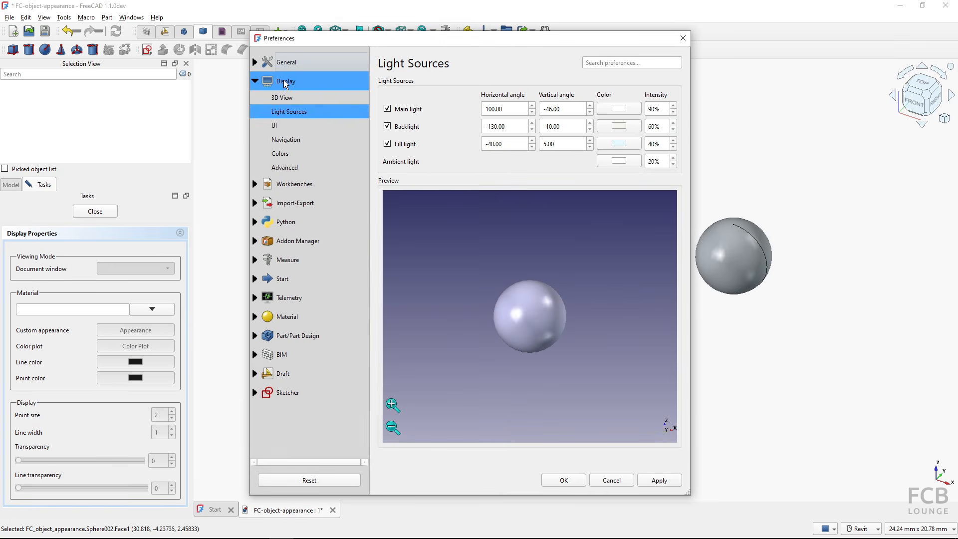
click(286, 81)
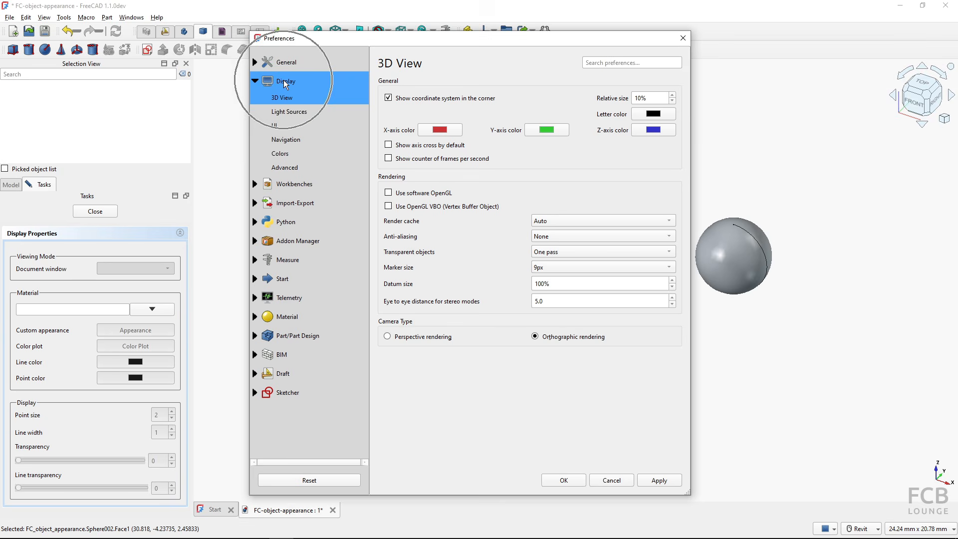
click(294, 111)
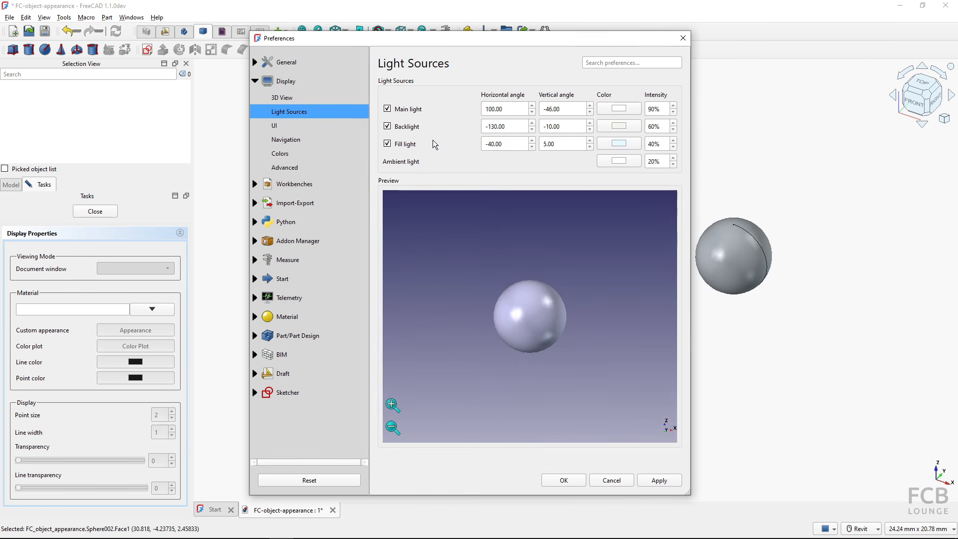
click(387, 108)
click(387, 126)
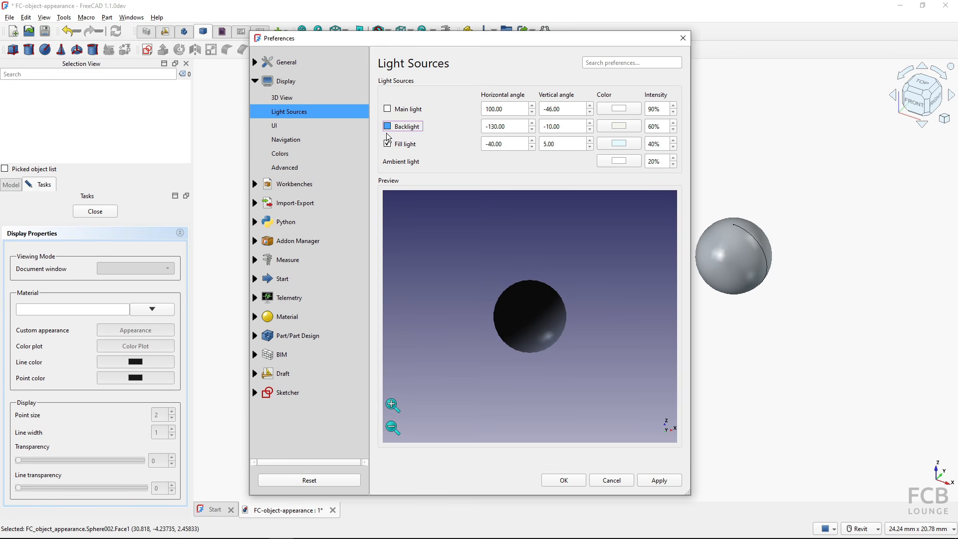
click(387, 144)
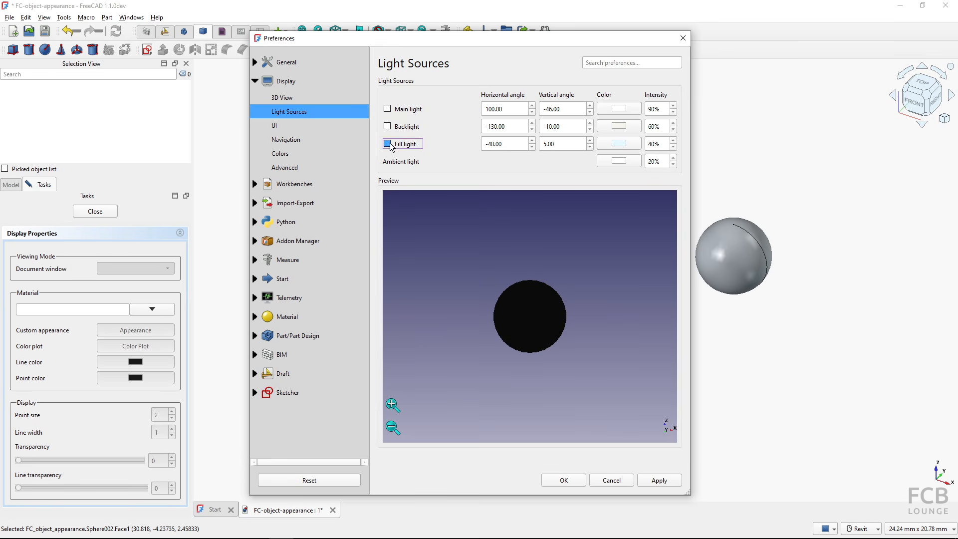
click(557, 480)
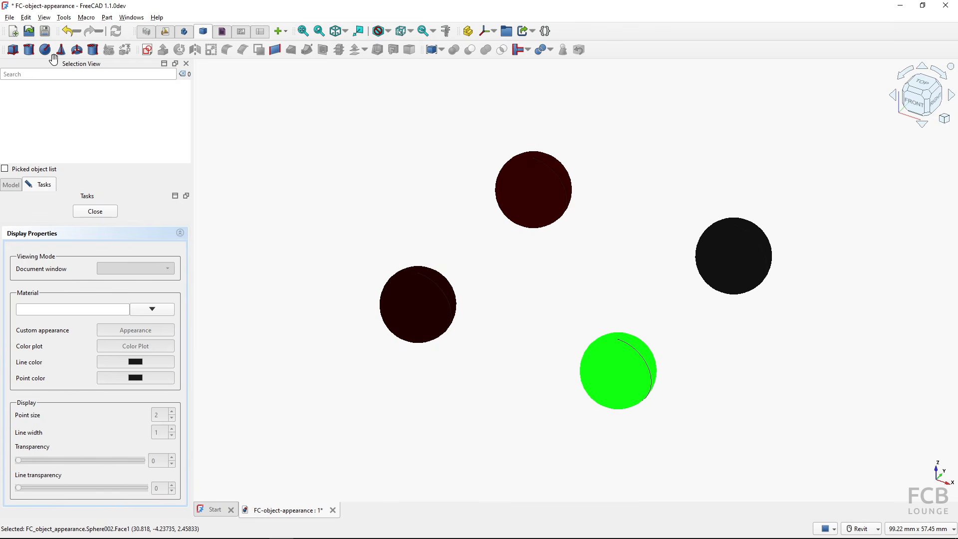
- Re-enable the main light, backlight and fill light in Preferences
click(26, 17)
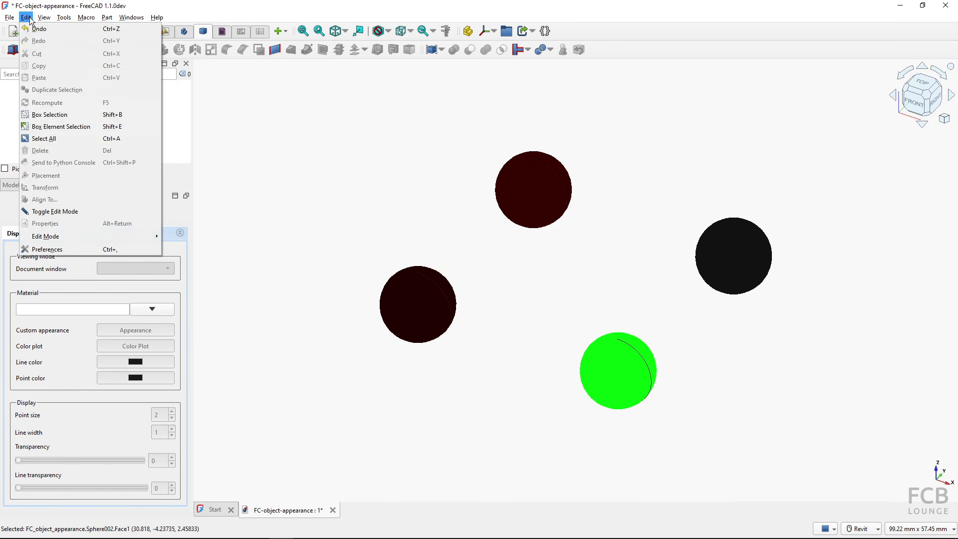
click(61, 249)
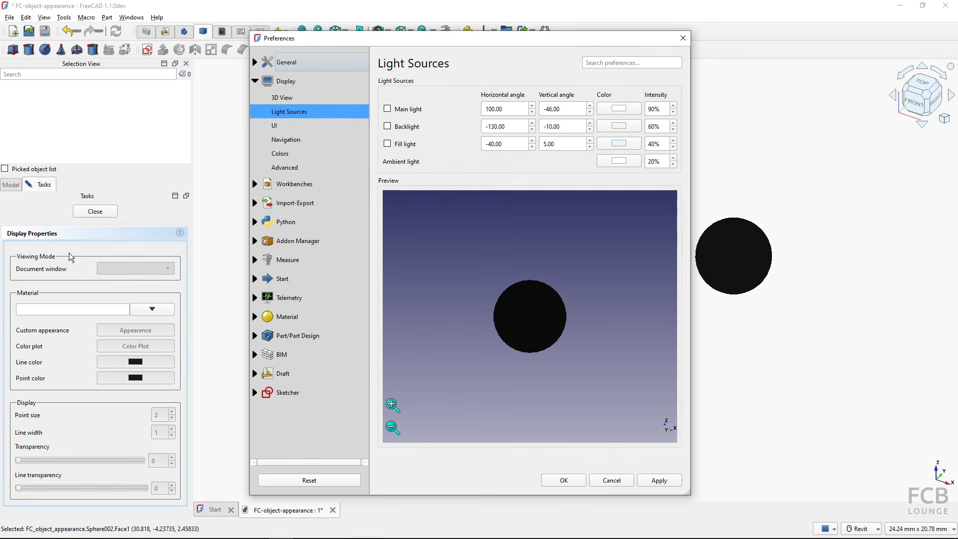
click(399, 112)
click(389, 127)
click(391, 145)
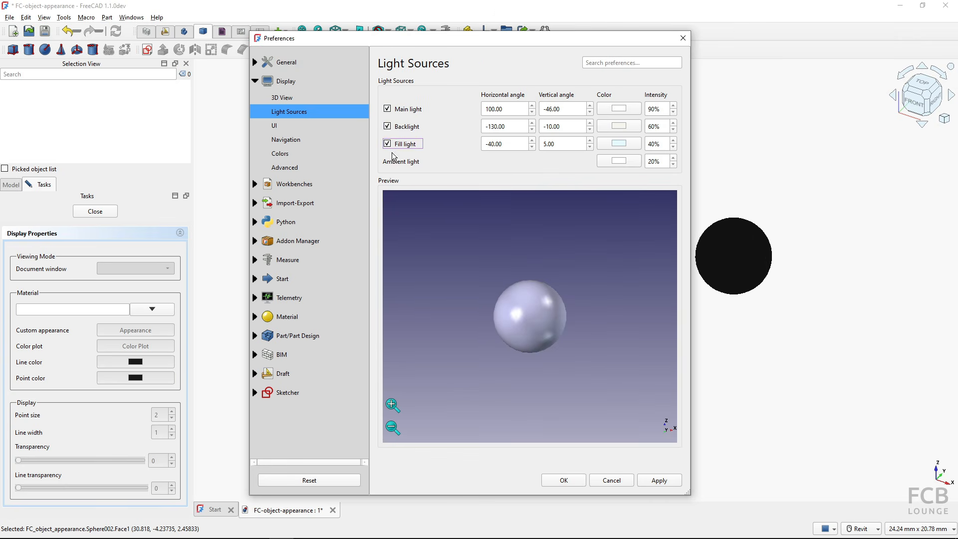
click(550, 481)
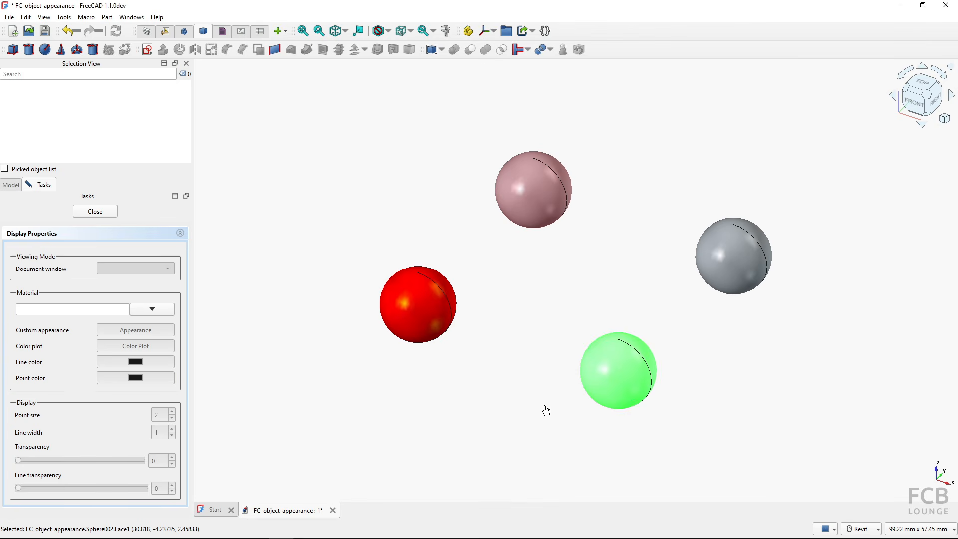
- Give the left red sphere 80% transparency and deselect it to check the translucency
click(435, 332)
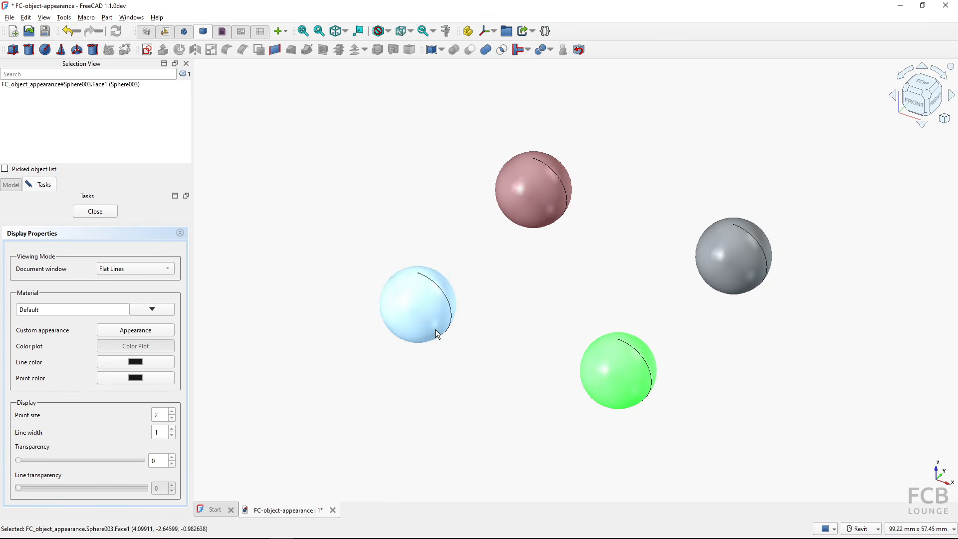
click(139, 331)
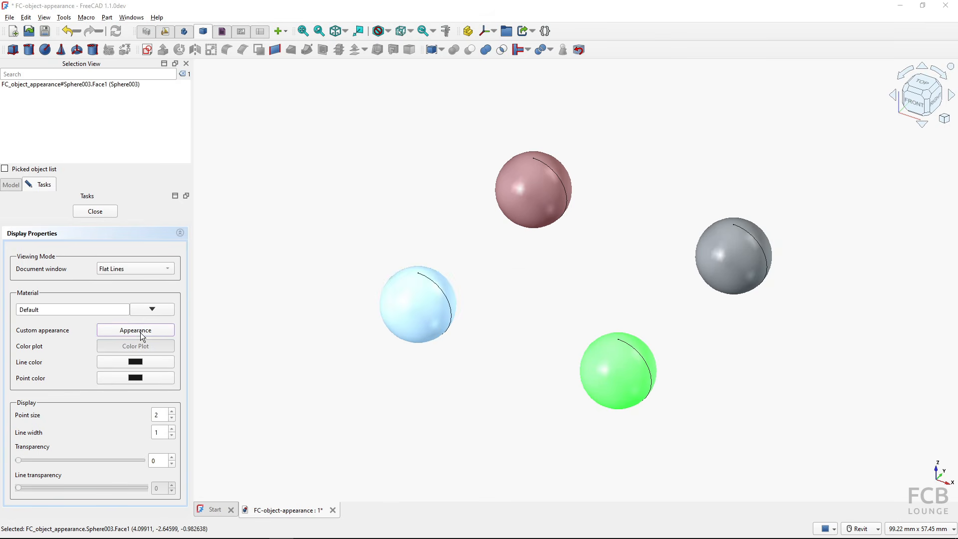
click(436, 303)
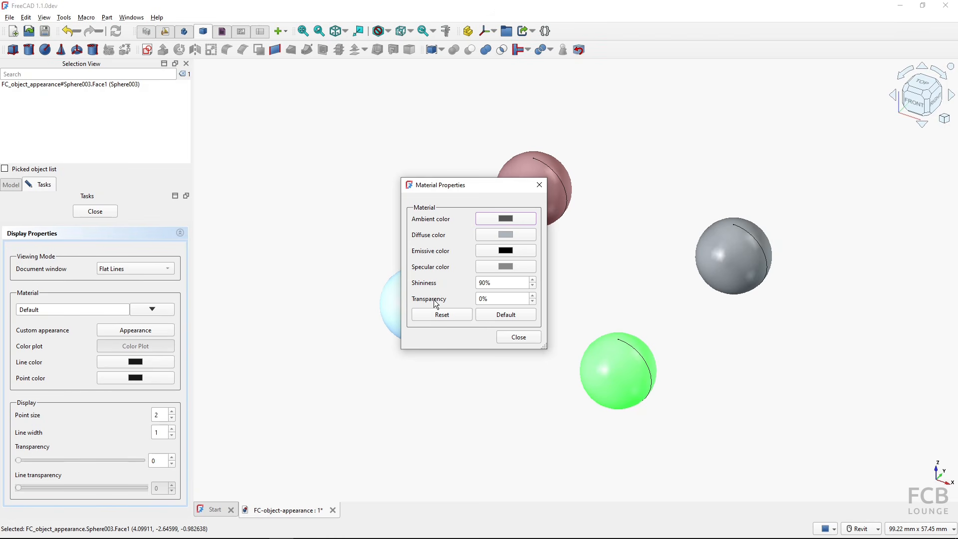
click(483, 299)
text(80)
click(510, 337)
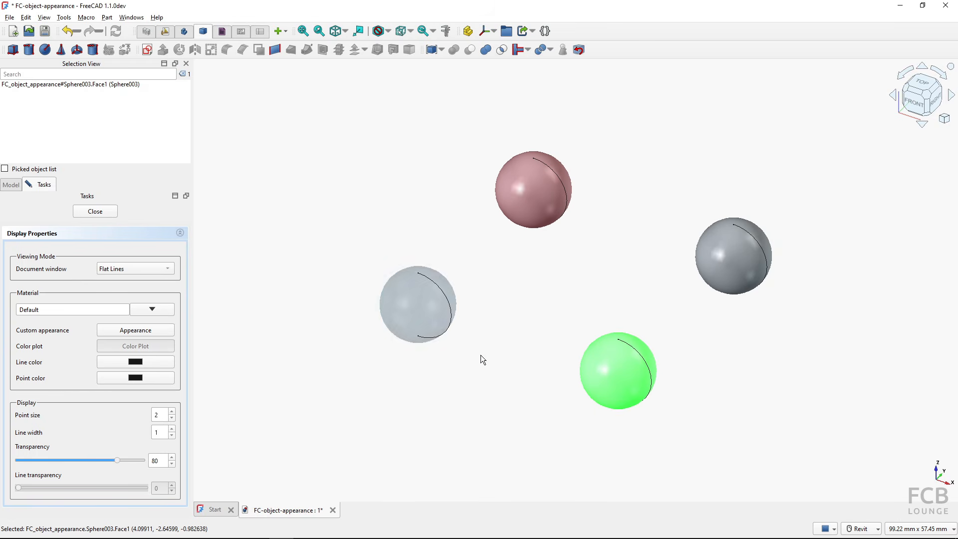
click(479, 357)
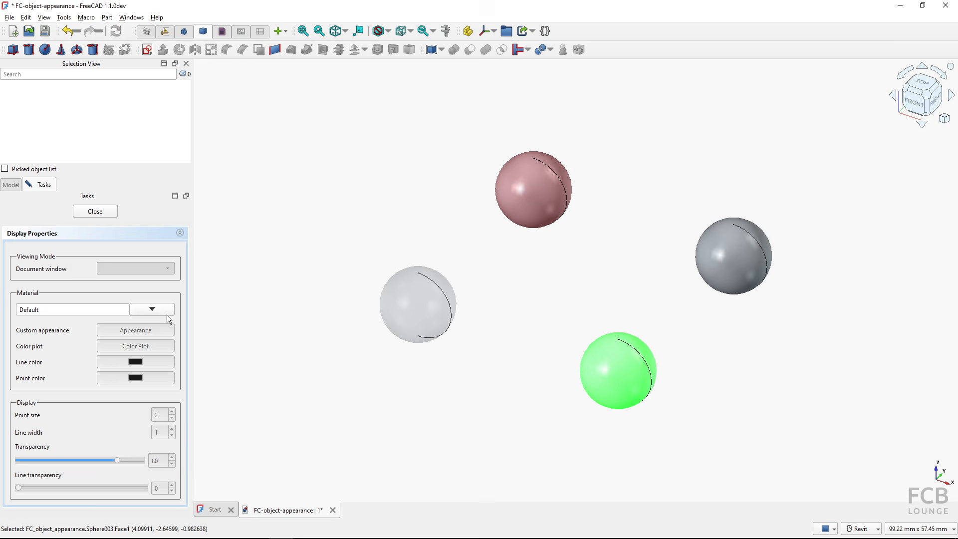
- Raise the left sphere's transparency to 100% so only its seam edge shows
click(402, 304)
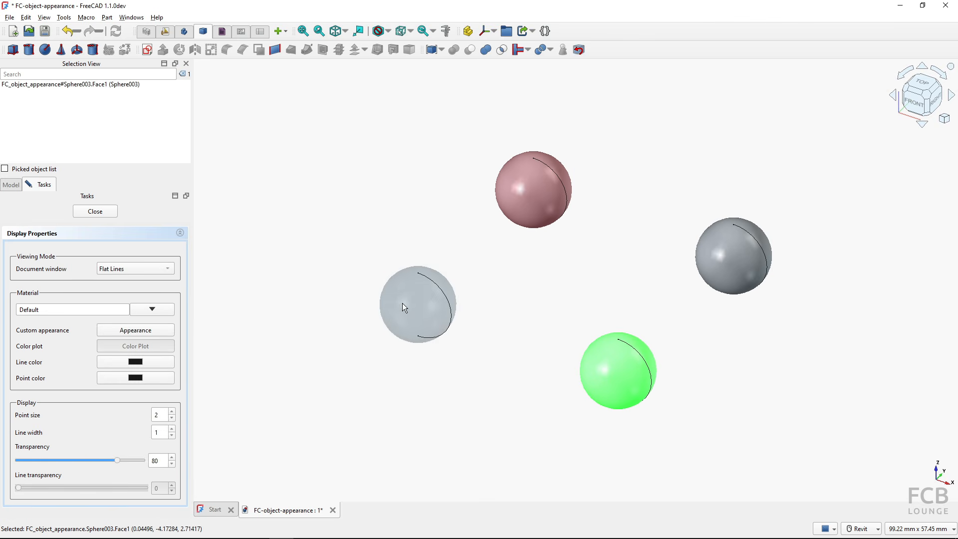
click(136, 331)
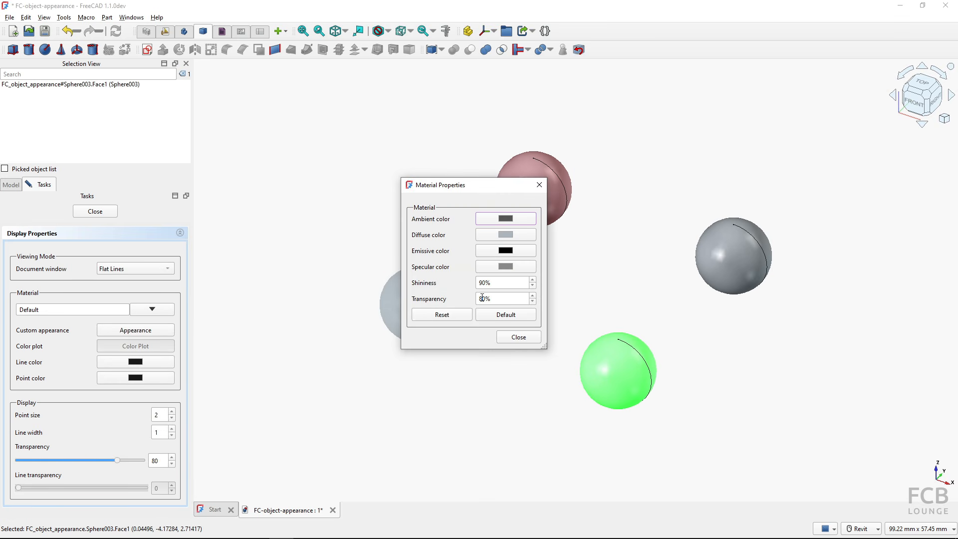
drag(486, 299, 470, 299)
text(100)
click(515, 339)
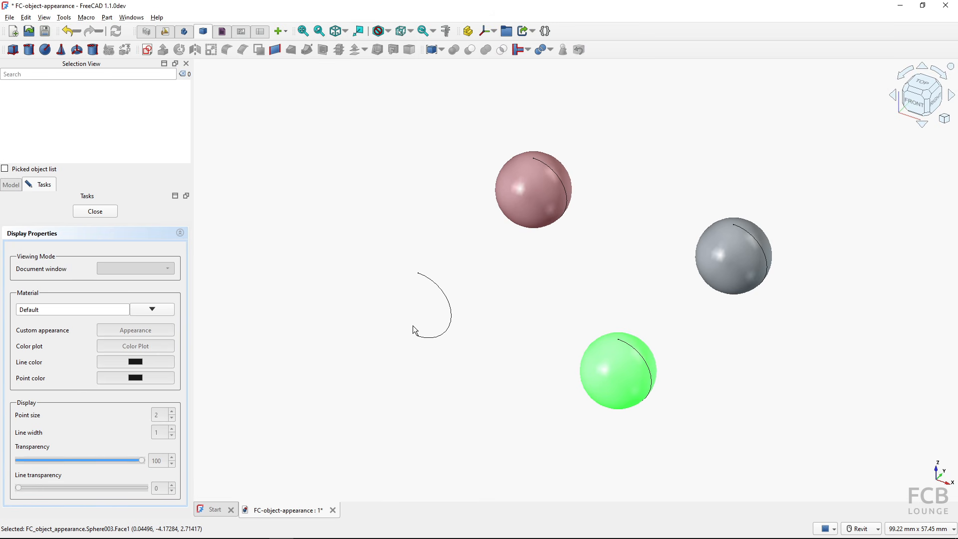
- Open the invisible sphere's material properties via its edge and set transparency to 0
click(451, 310)
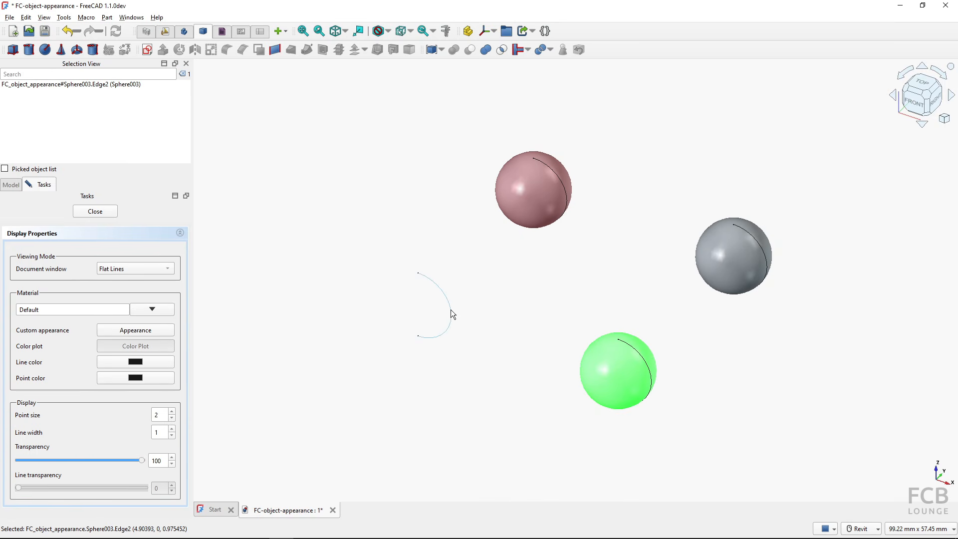
click(173, 331)
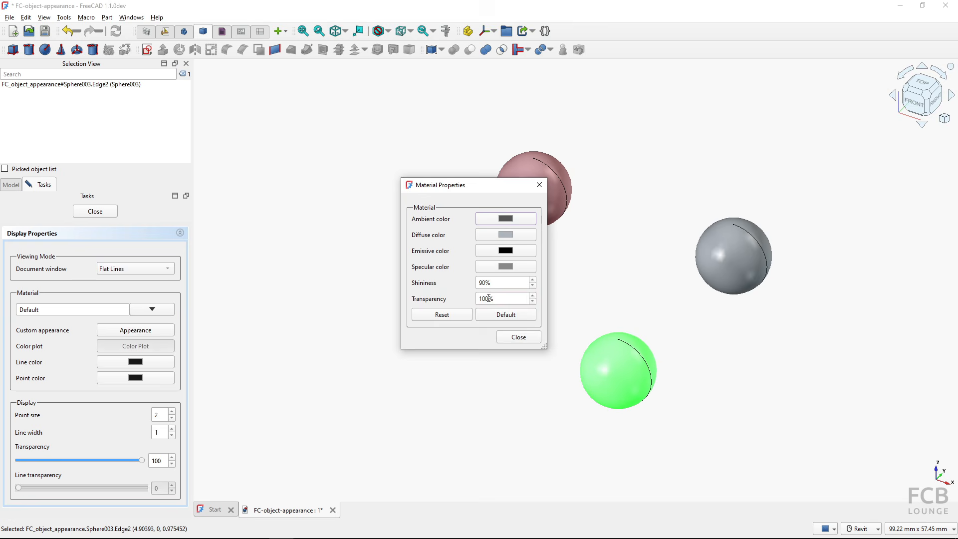
drag(489, 299, 465, 300)
text(0)
click(494, 283)
click(445, 316)
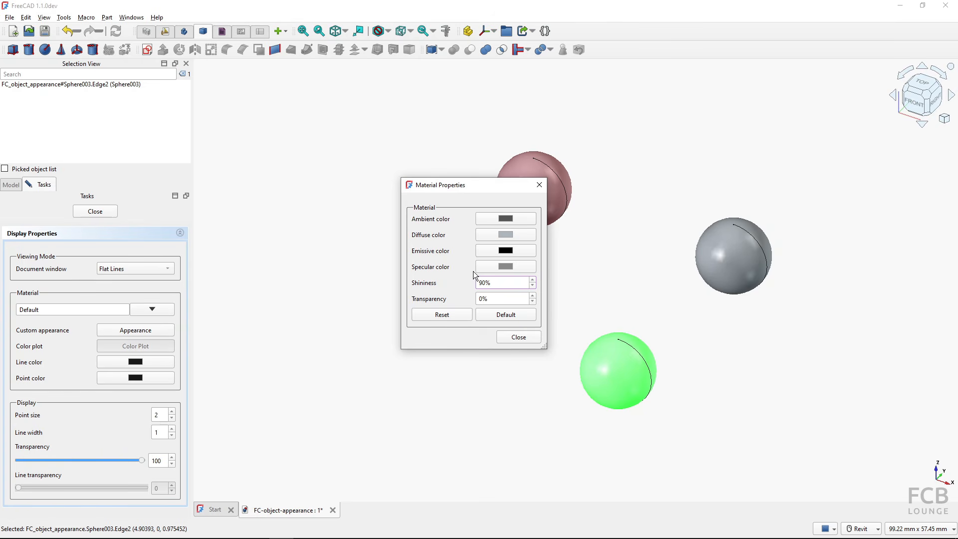
- Try a cyan ambient colour, then reset and restore the default material values
click(442, 301)
click(506, 218)
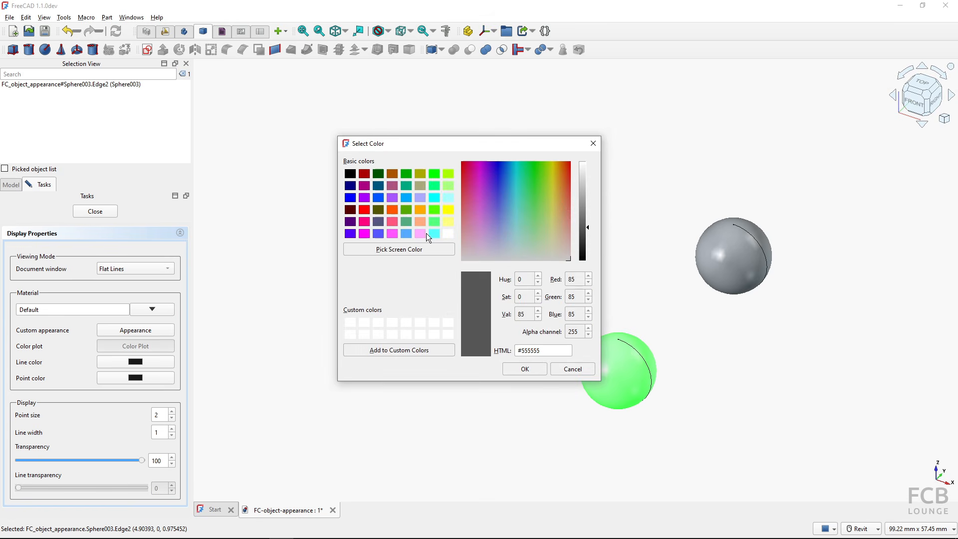
click(432, 234)
click(522, 369)
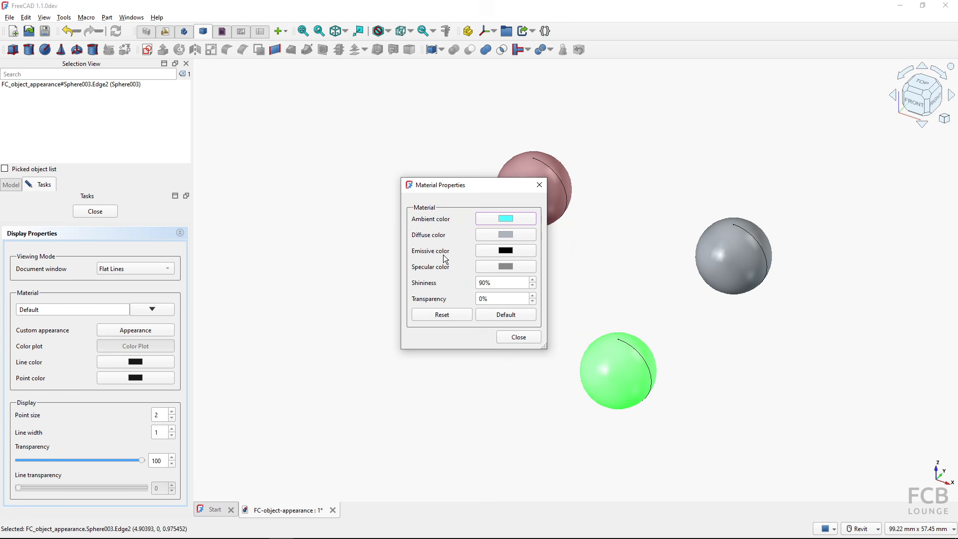
click(501, 285)
click(442, 316)
click(495, 313)
click(439, 317)
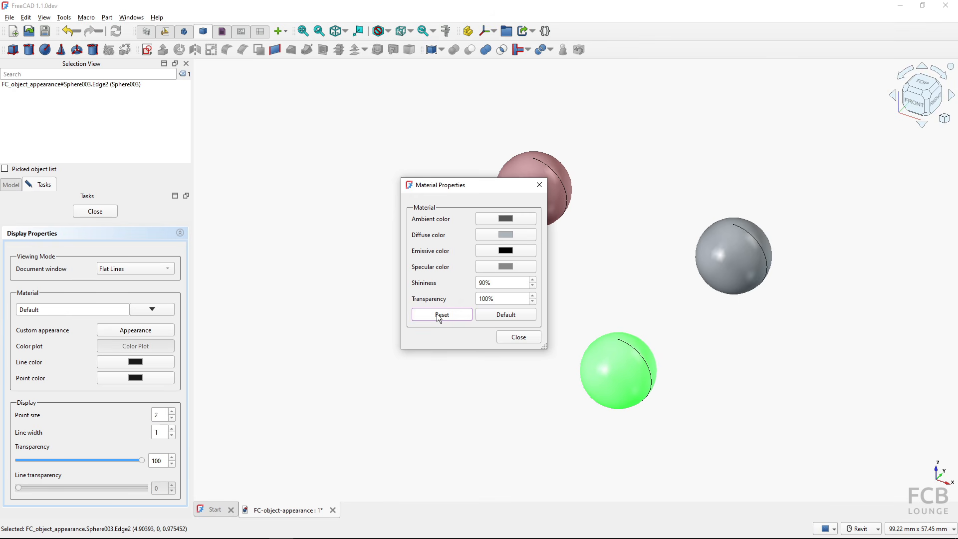
- Set transparency to 0 again, leaving the sphere opaque grey, and clear the selection
drag(487, 298, 425, 300)
text(0)
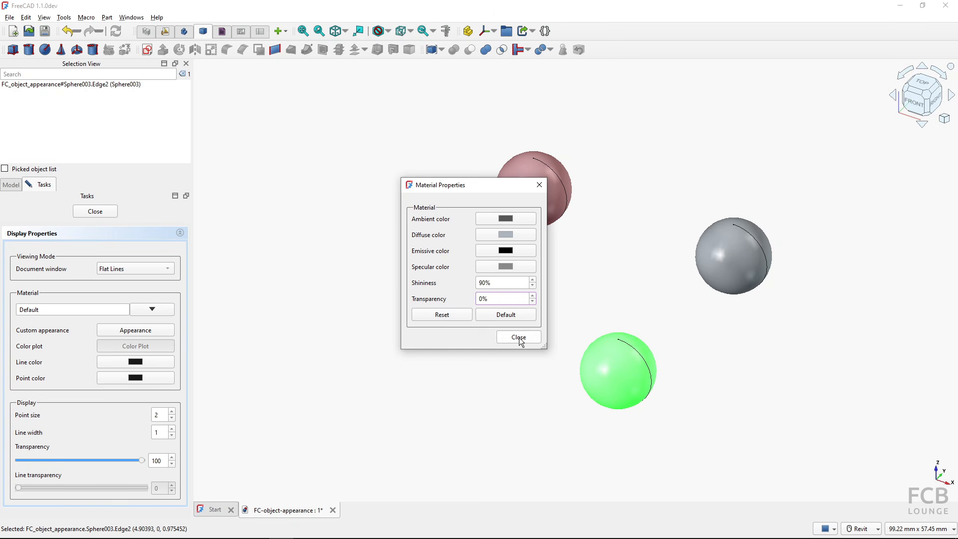
click(519, 337)
click(476, 365)
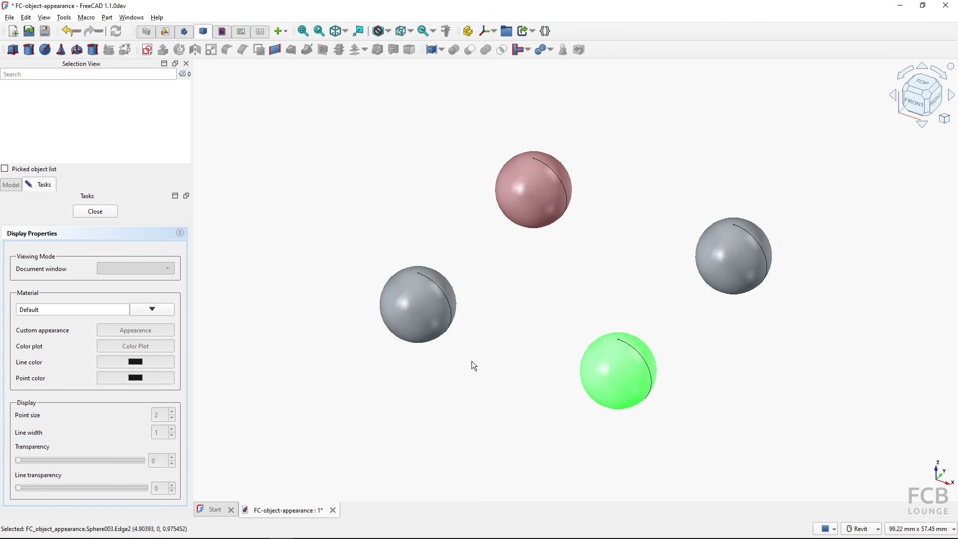
- Close the appearance task in the Tasks panel
click(427, 321)
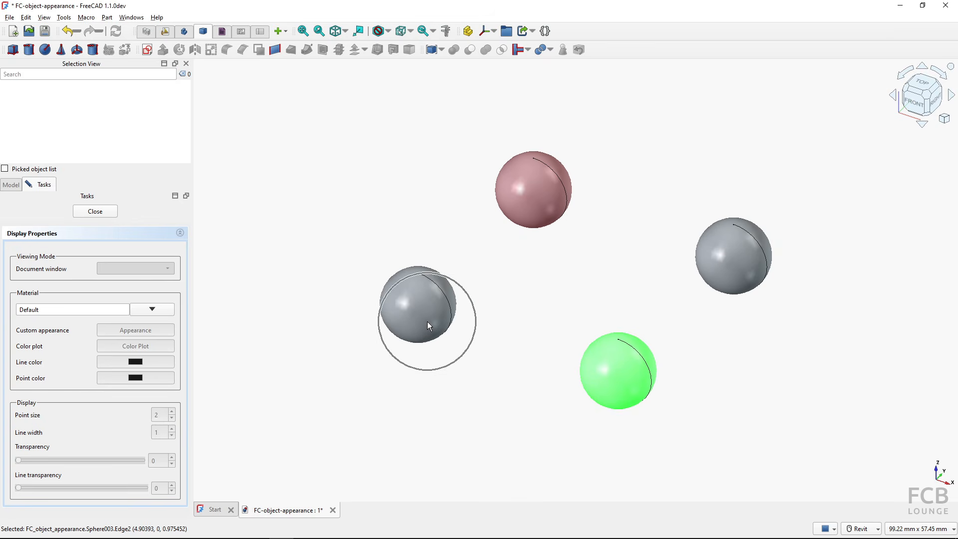
click(428, 322)
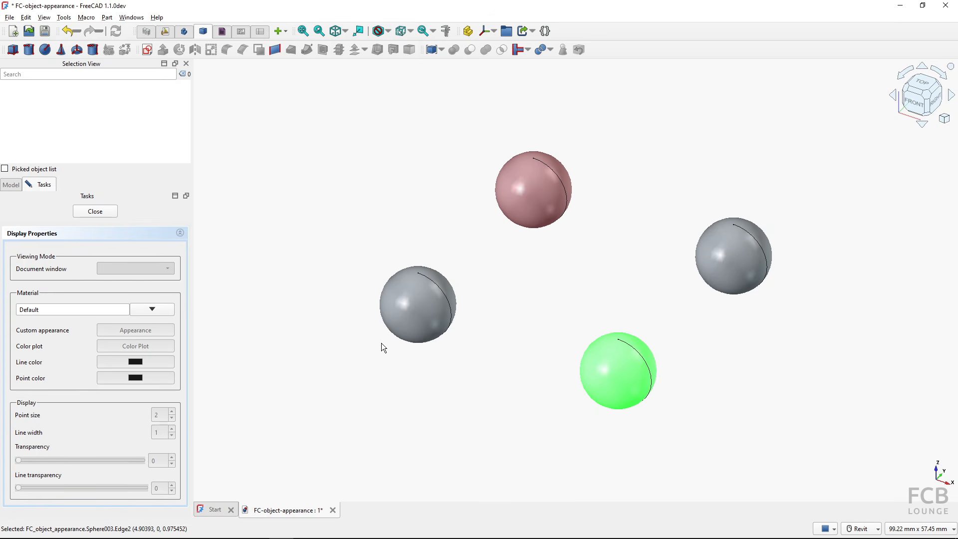
- Return to the model tree and select the whole Sphere003 object
click(104, 216)
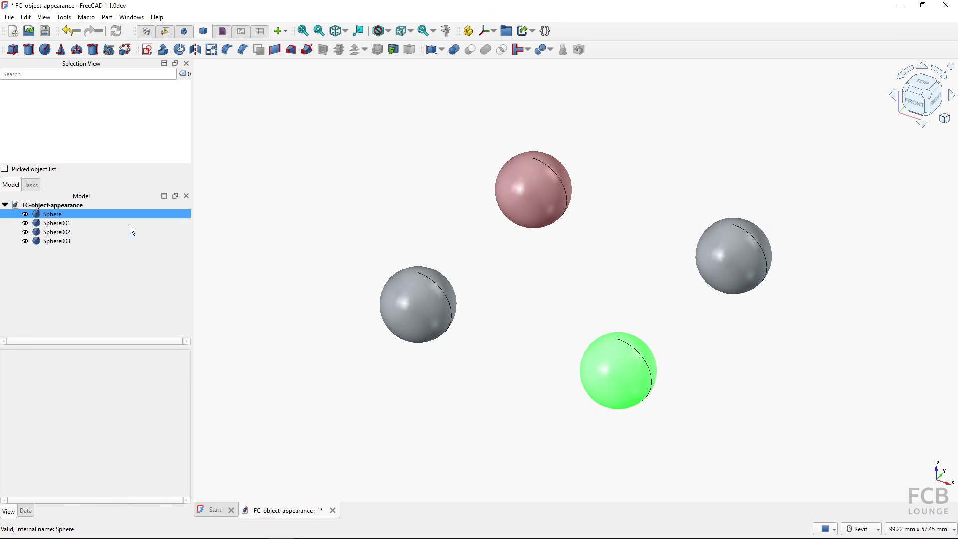
click(414, 307)
right_click(415, 306)
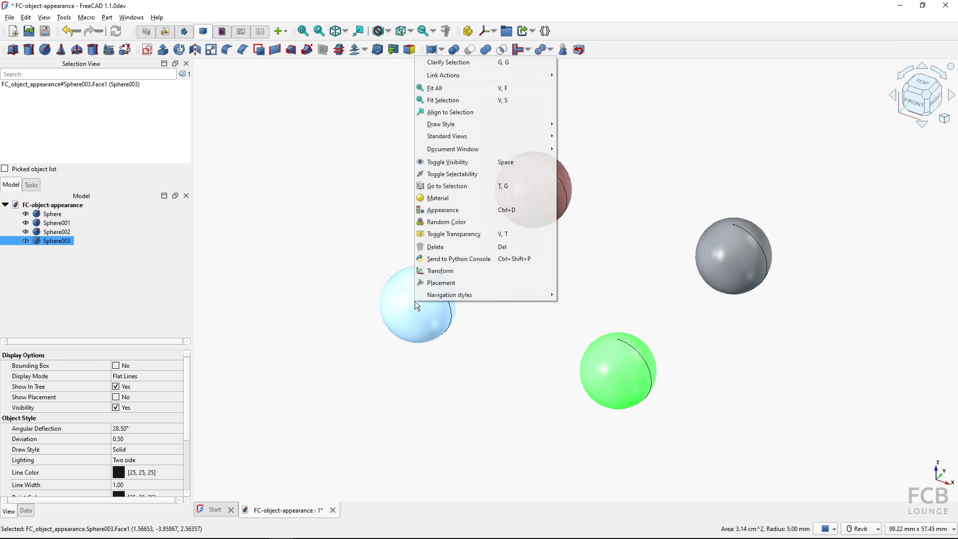
click(444, 212)
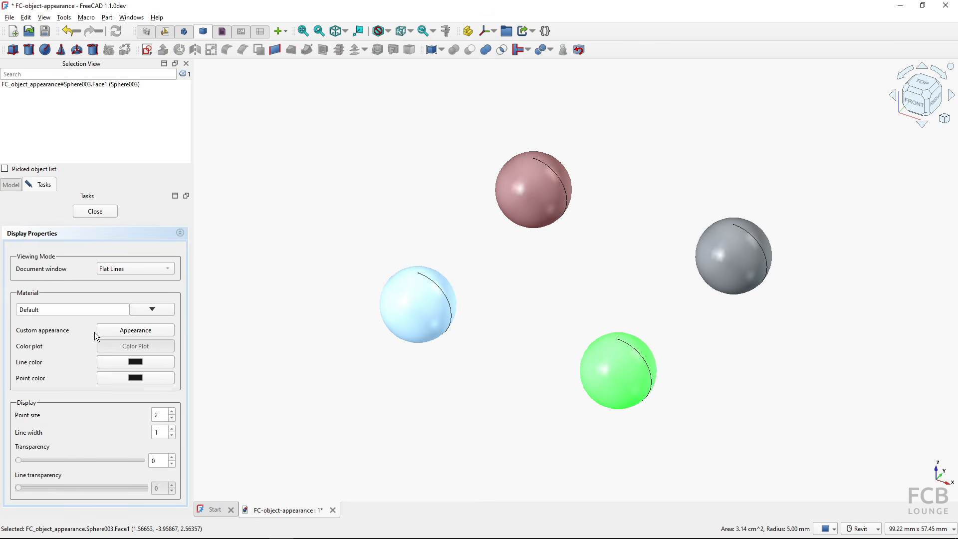
click(95, 211)
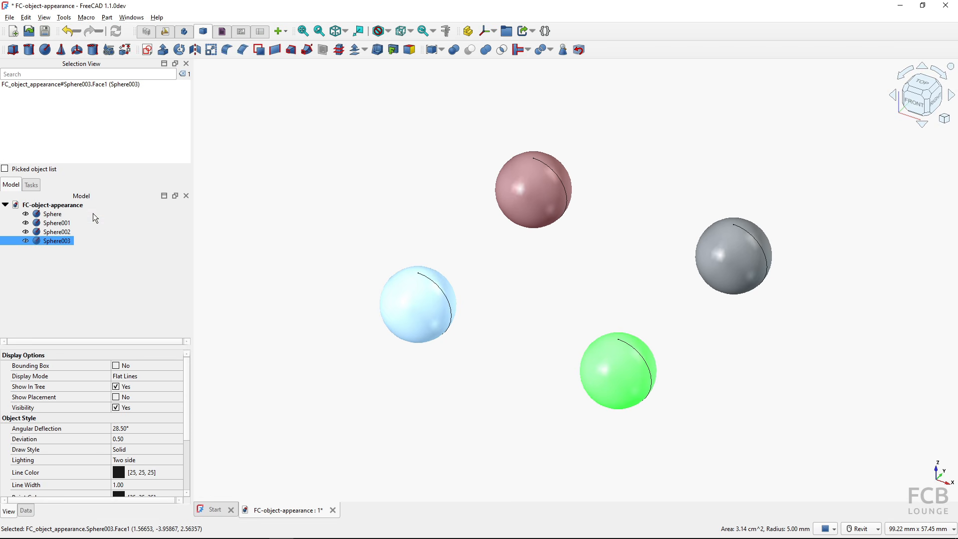
click(412, 323)
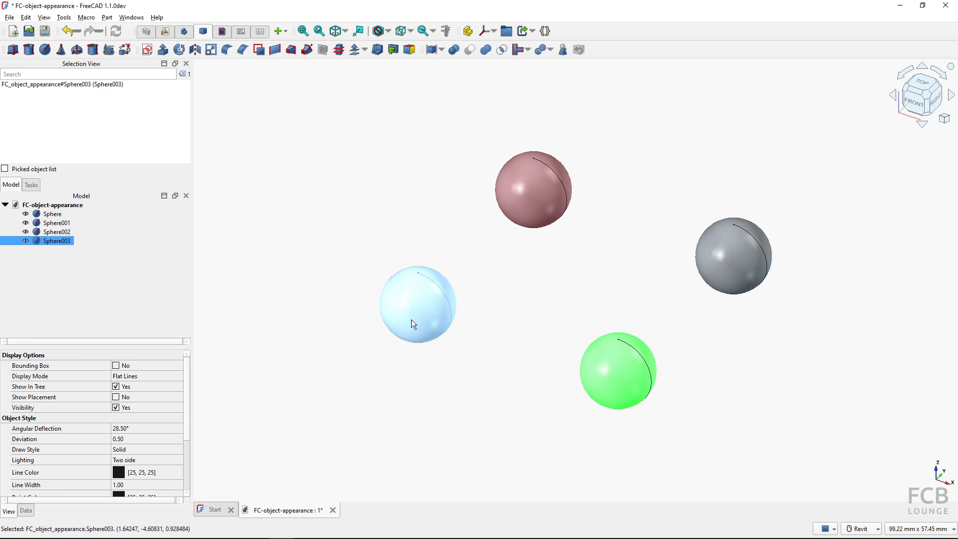
- Expand Sphere003's Shape Appearance and set its diffuse colour to red
click(45, 468)
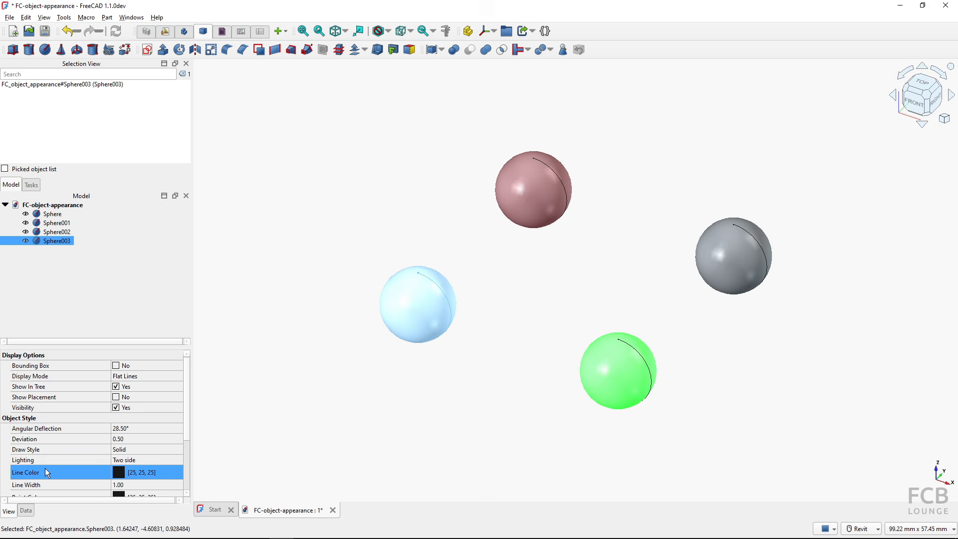
scroll(49, 460, down, 3)
click(56, 454)
click(10, 438)
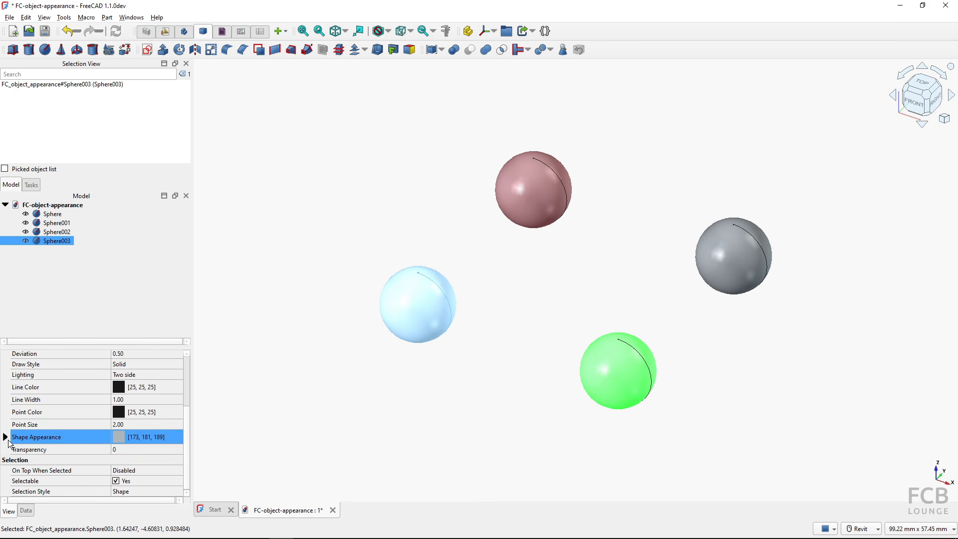
click(6, 438)
scroll(12, 441, down, 2)
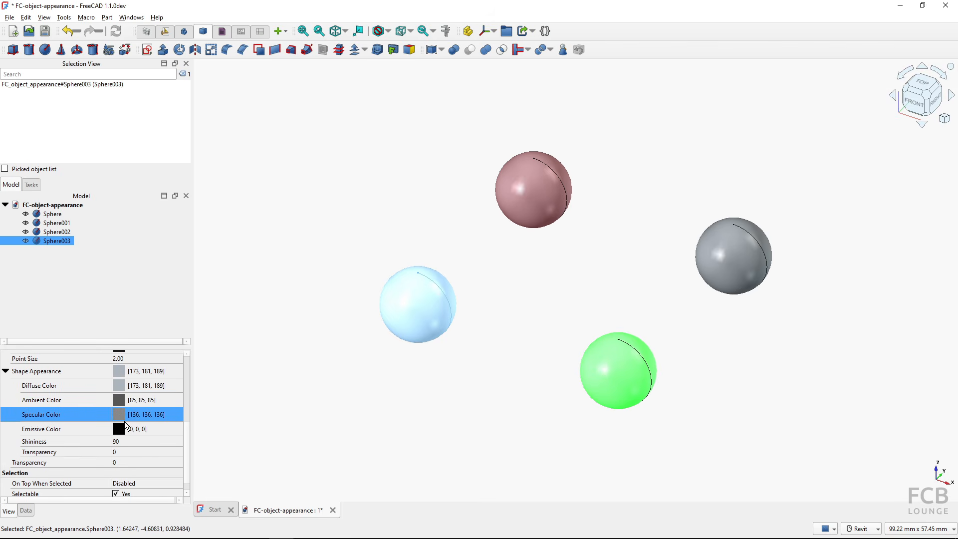
click(116, 385)
click(120, 385)
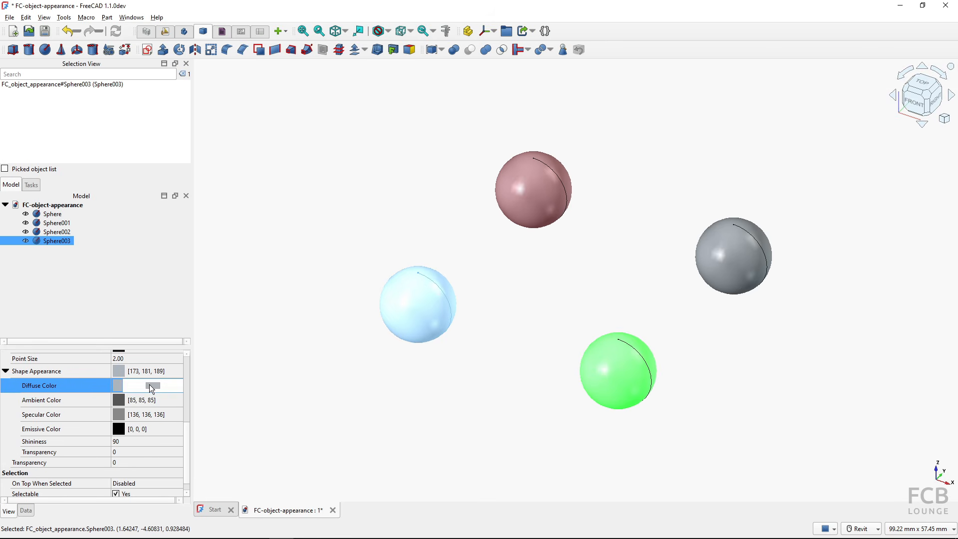
click(371, 223)
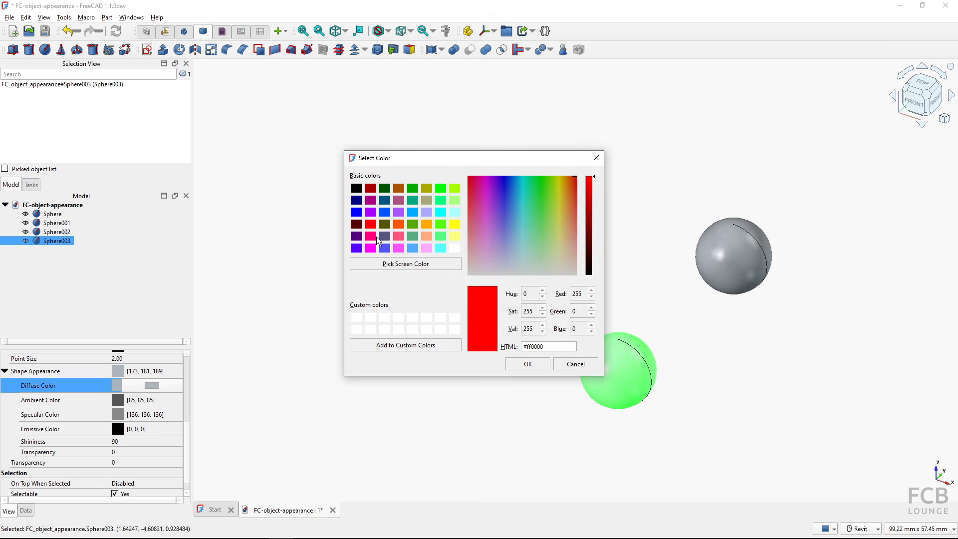
click(527, 364)
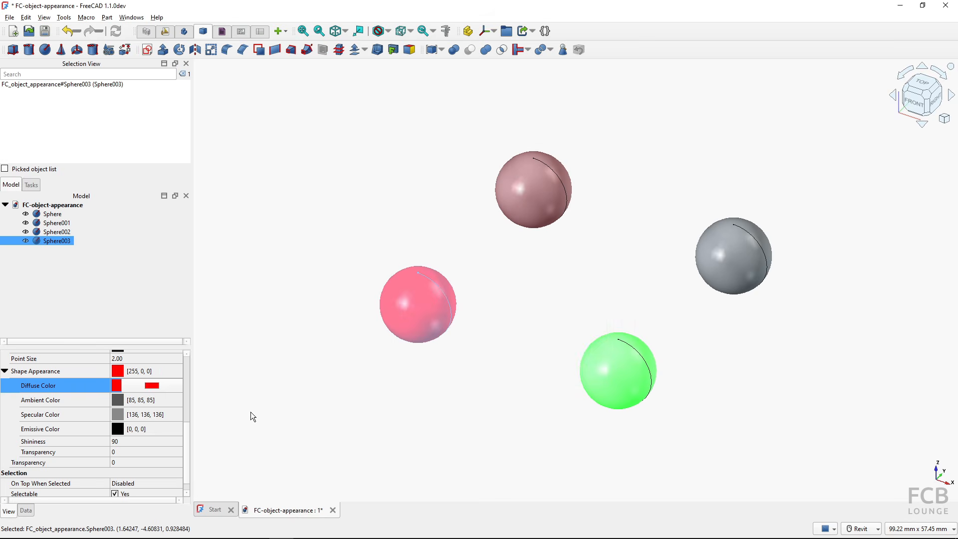
click(5, 373)
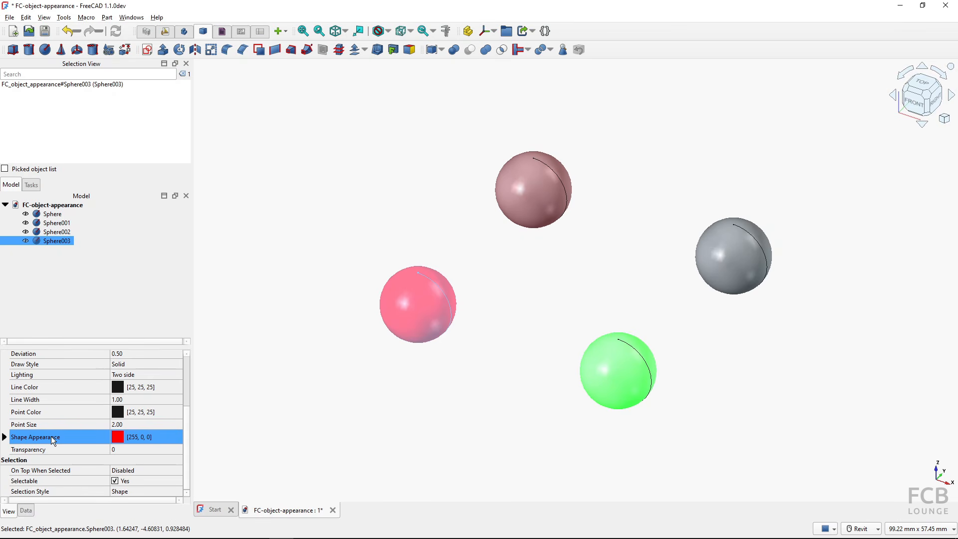
- Set Sphere003's Shape Appearance to bright green, then reopen its display properties with Ctrl+D
click(116, 437)
click(128, 437)
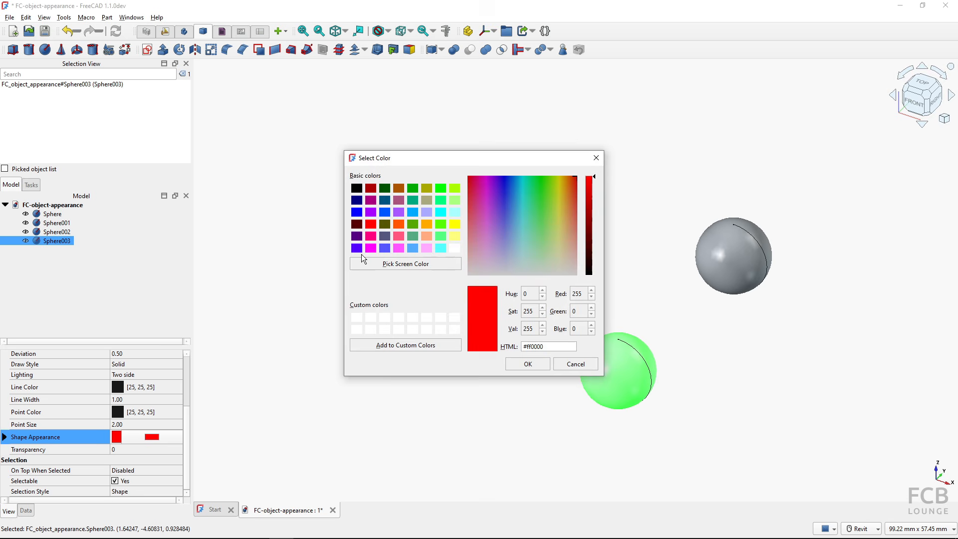
click(441, 189)
click(528, 363)
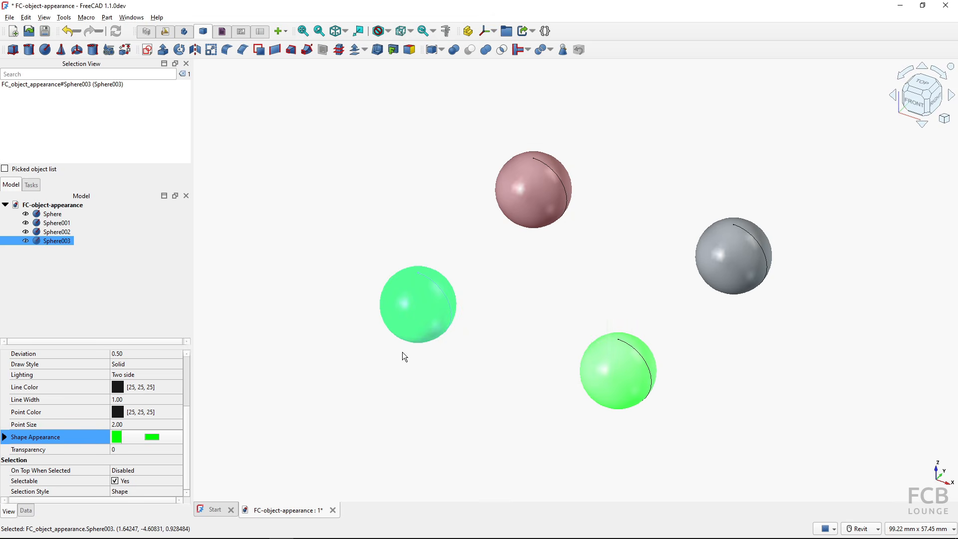
click(156, 436)
click(331, 317)
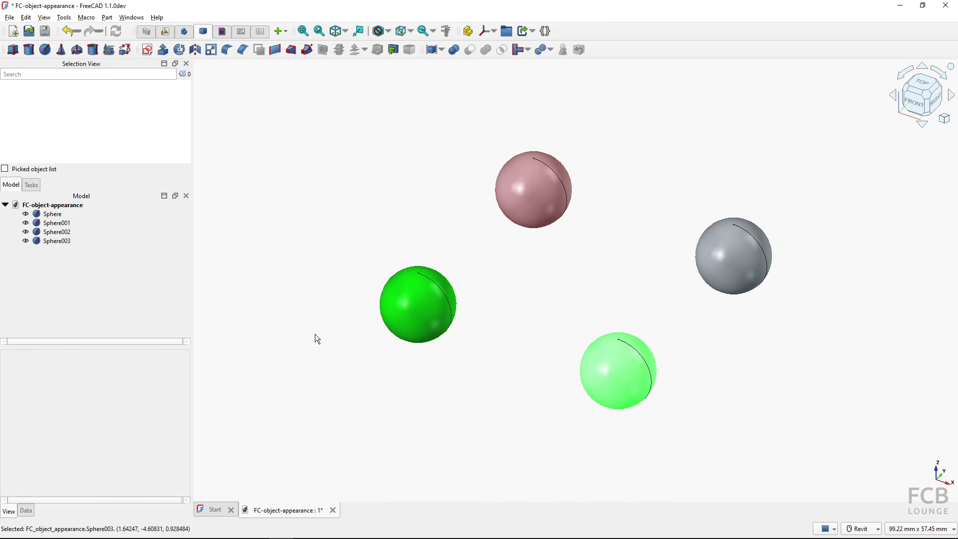
click(405, 310)
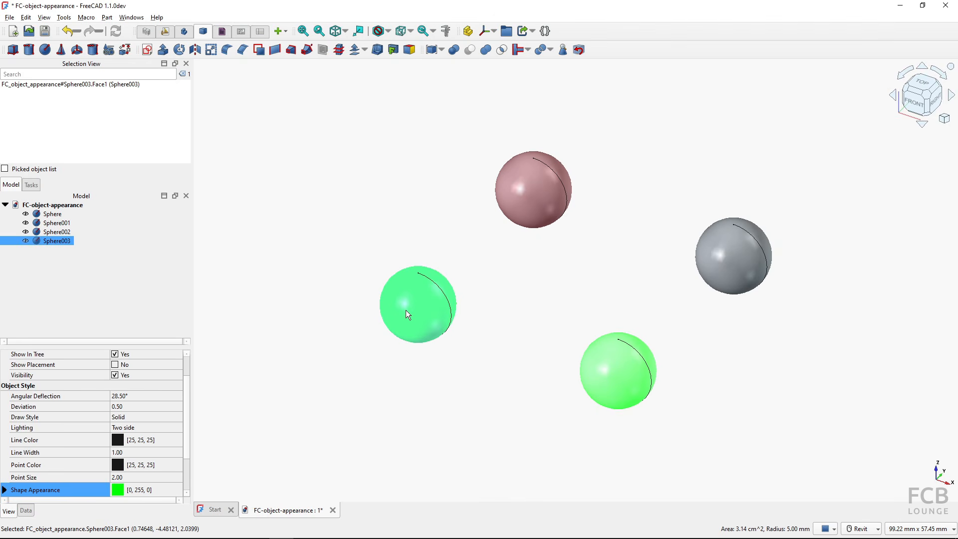
key(ctrl+d)
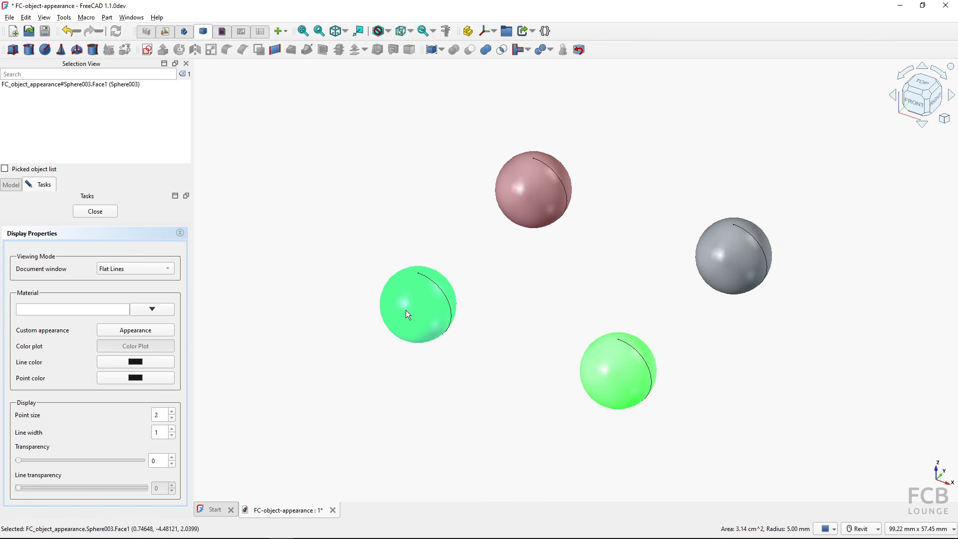
- Launch the materials editor and inspect the Aluminum preset's appearance properties
click(157, 311)
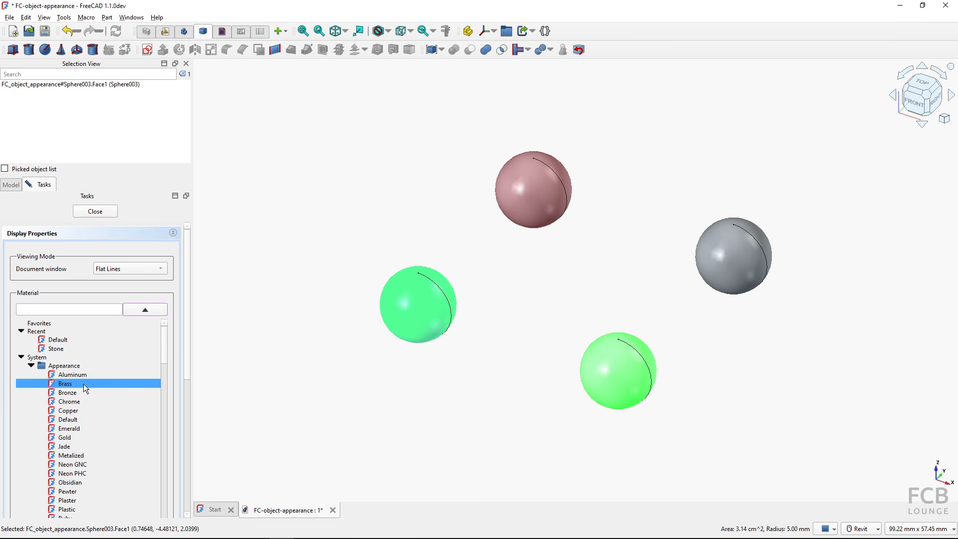
scroll(81, 399, down, 5)
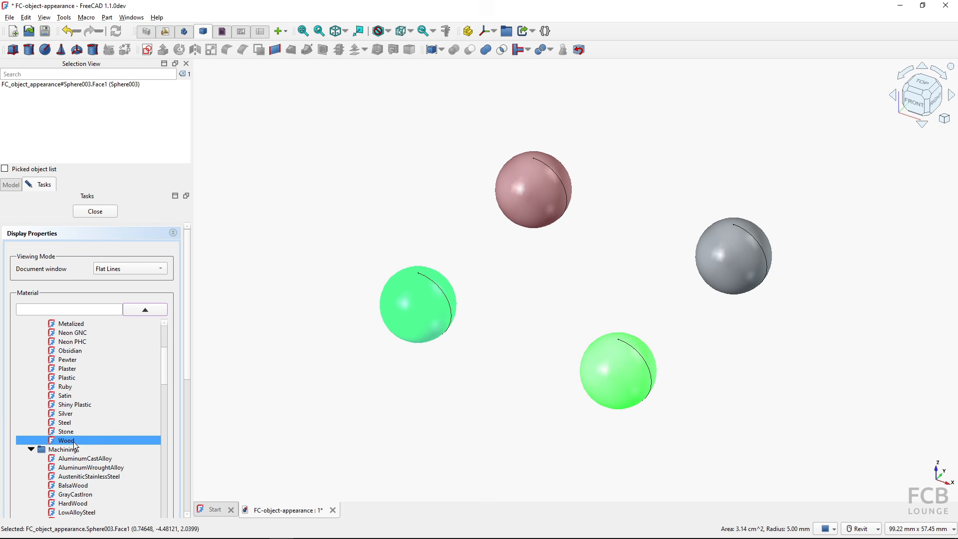
scroll(184, 369, down, 3)
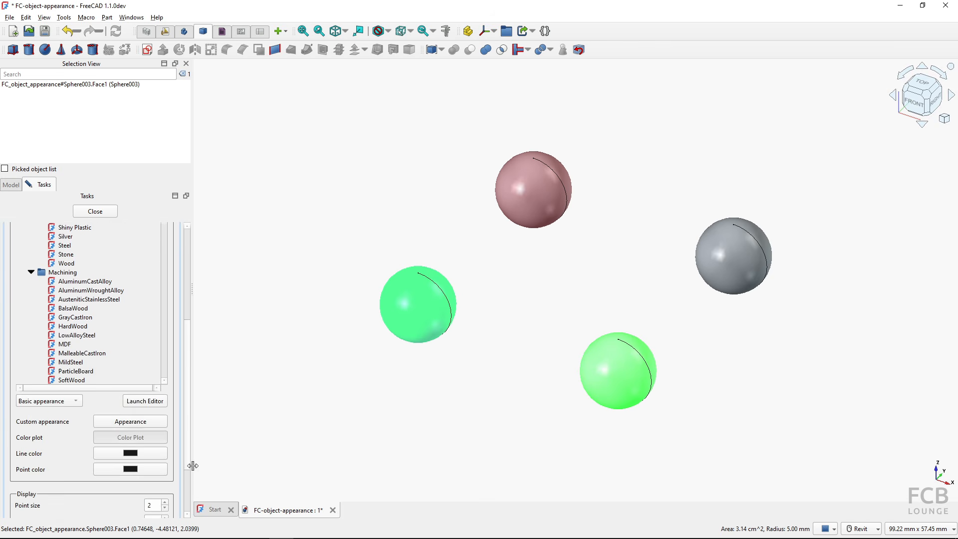
drag(192, 465, 192, 474)
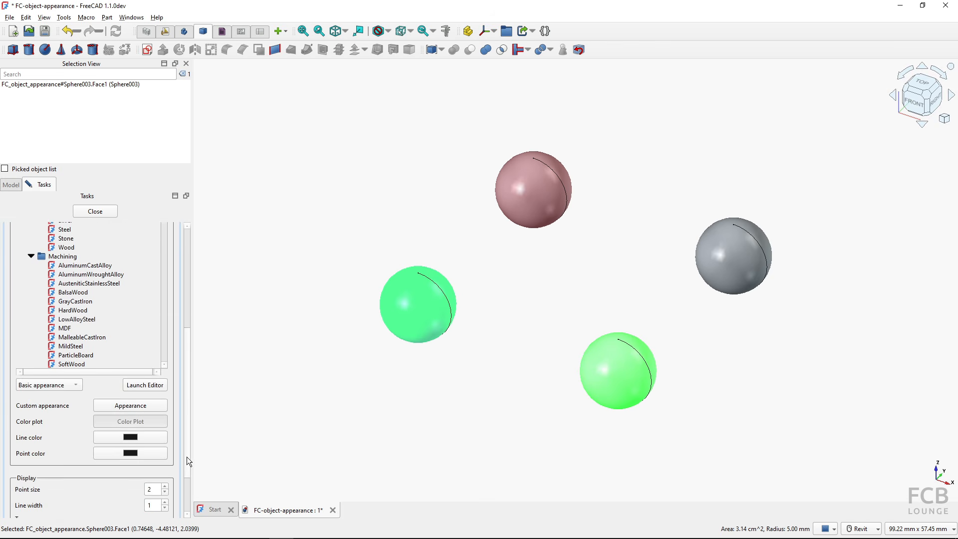
click(152, 385)
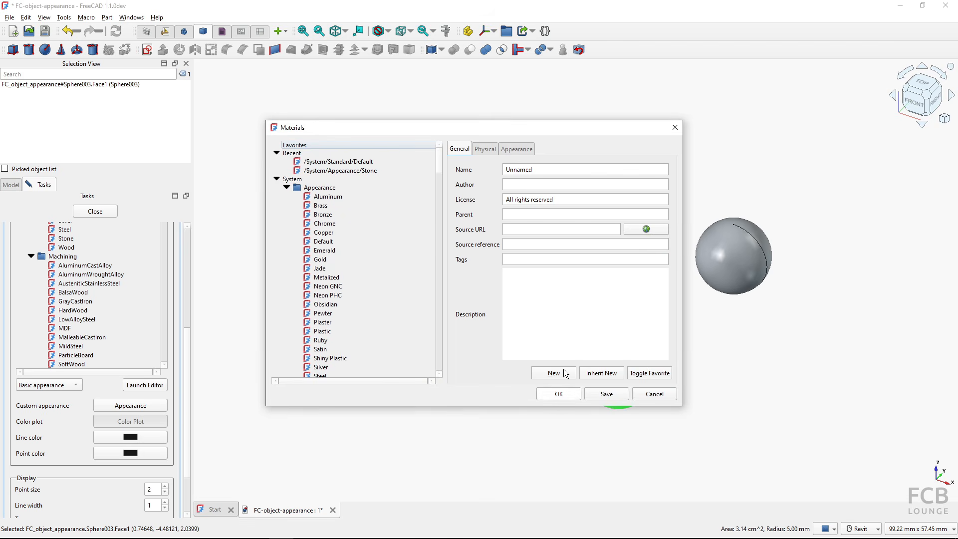
click(319, 198)
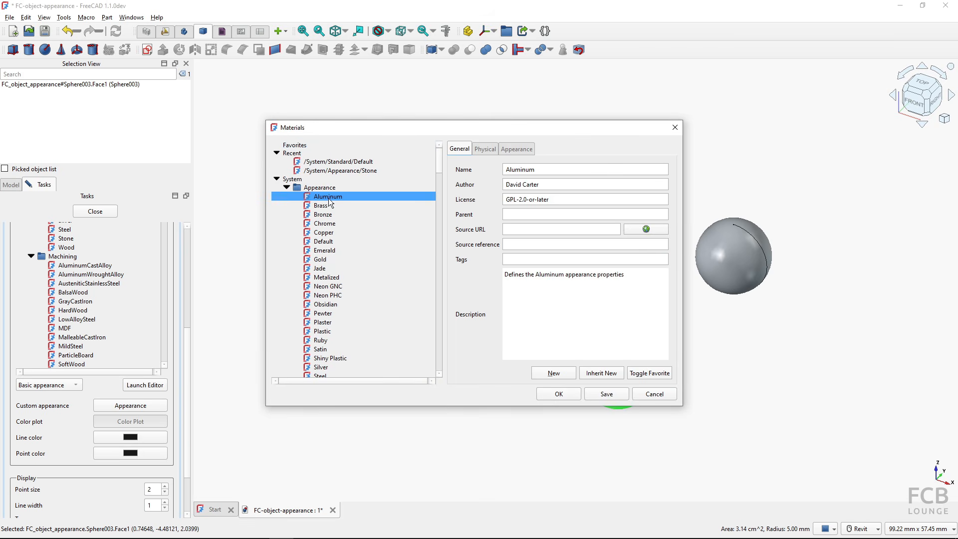
click(516, 149)
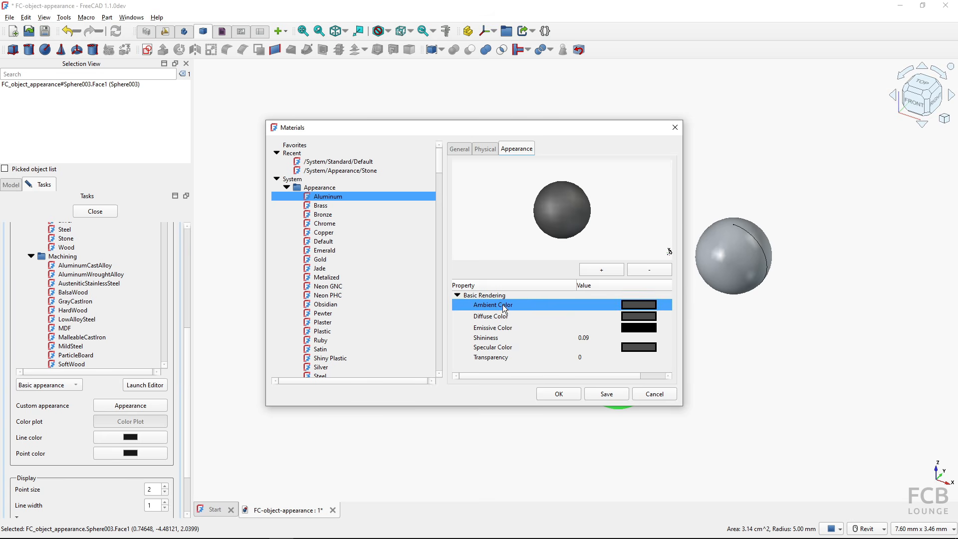
click(502, 358)
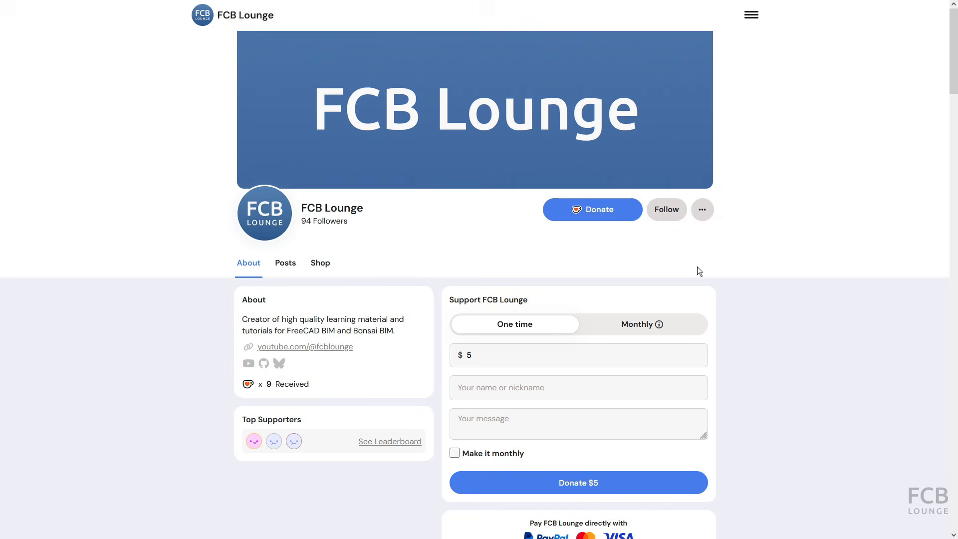
- Change the donation to $10, enter the supporter's name and write 'Thank you!'
click(484, 354)
key(BackSpace)
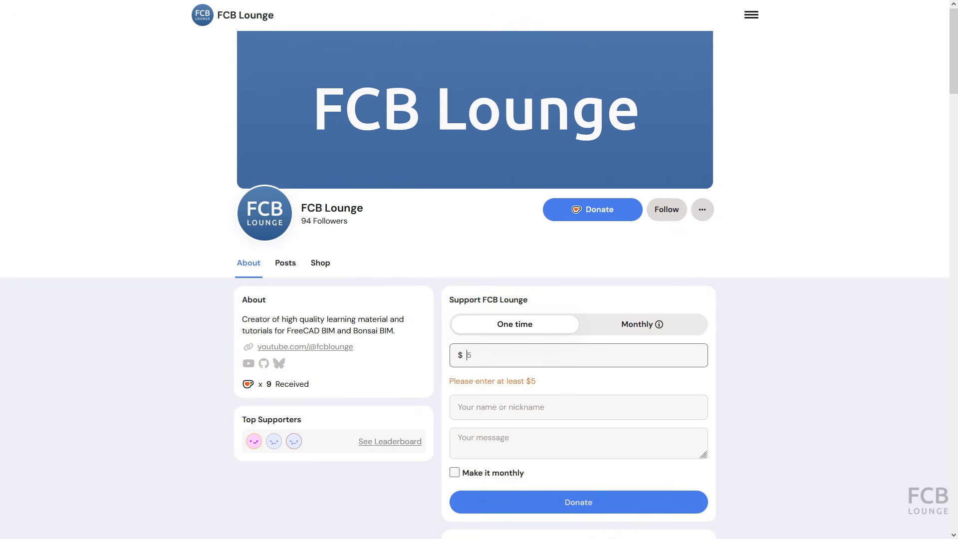
text(10)
click(474, 388)
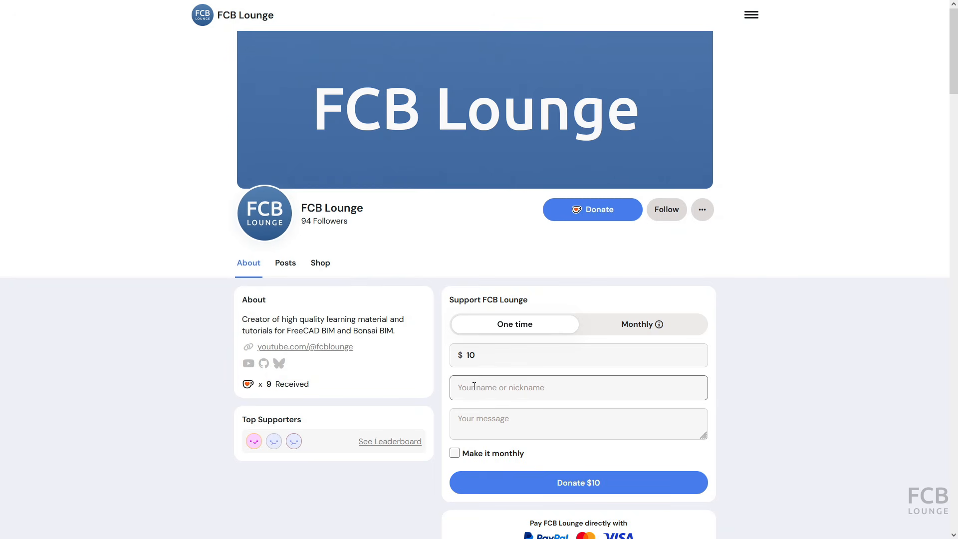
text(Nick)
click(503, 429)
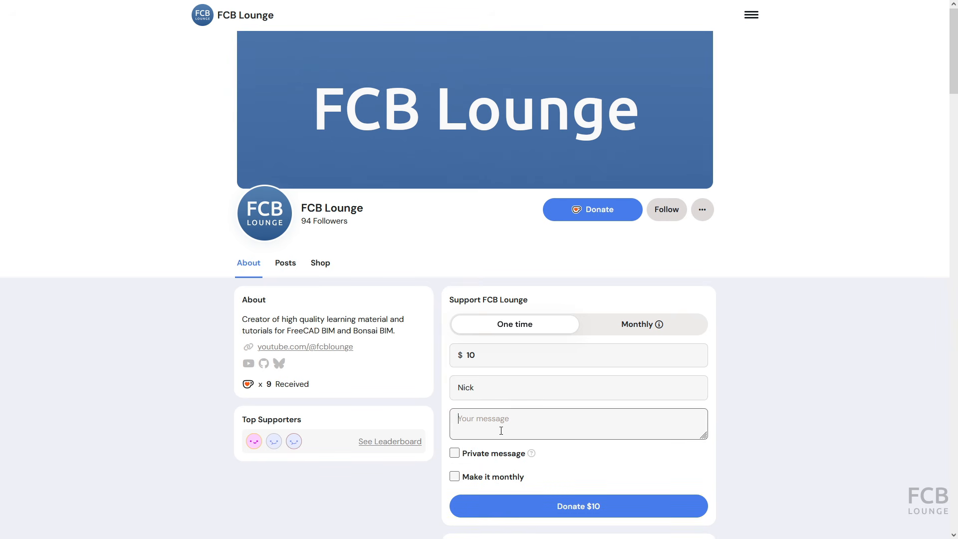
text(Thank you!)
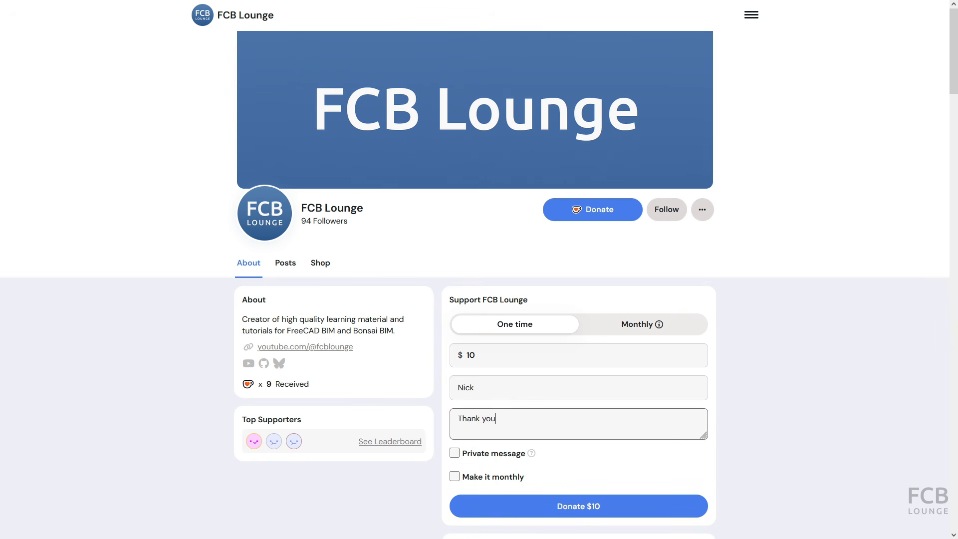